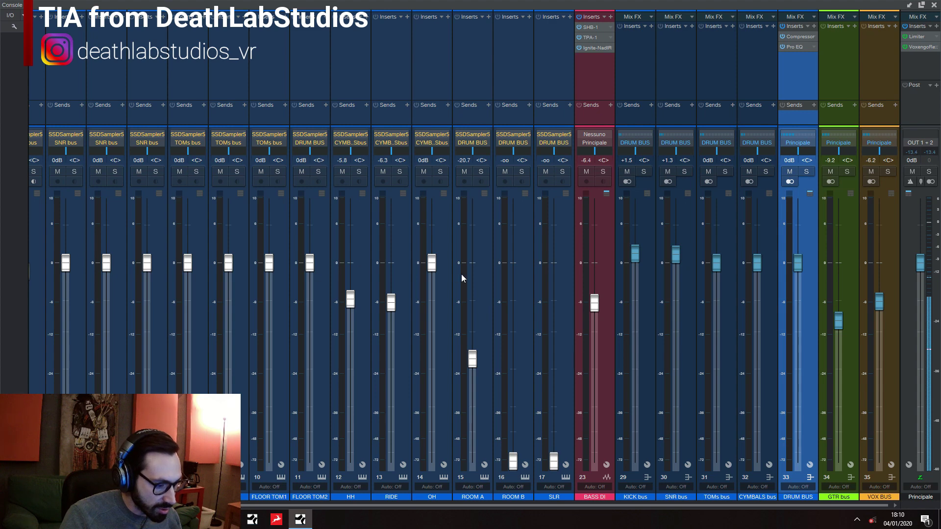
click(652, 27)
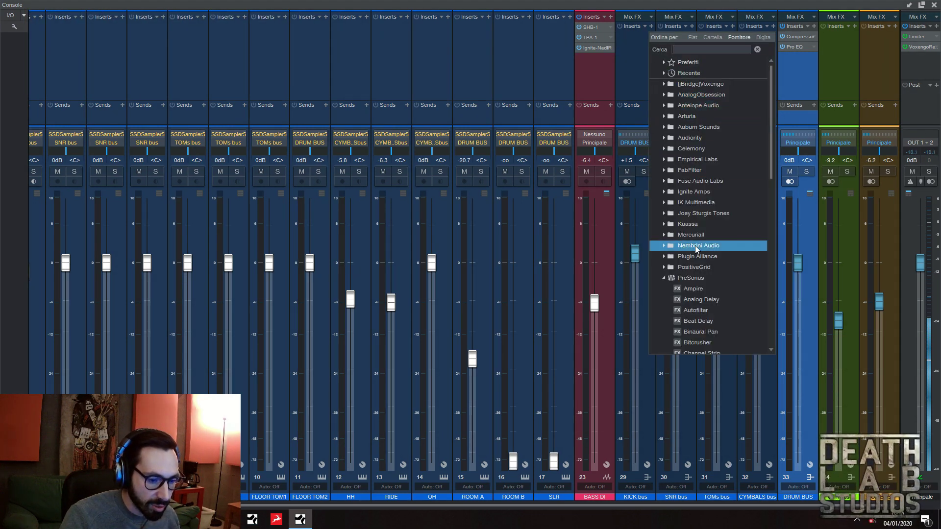
click(665, 279)
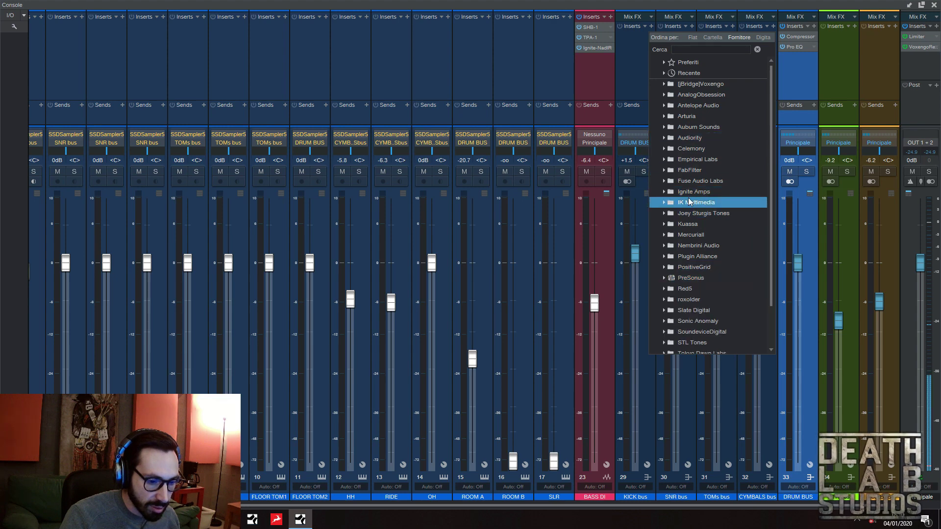
click(699, 75)
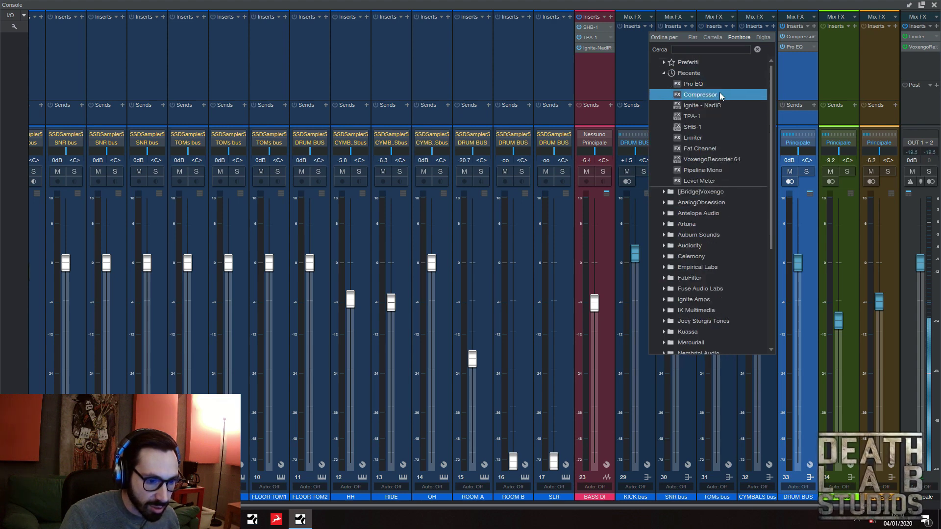
double_click(699, 94)
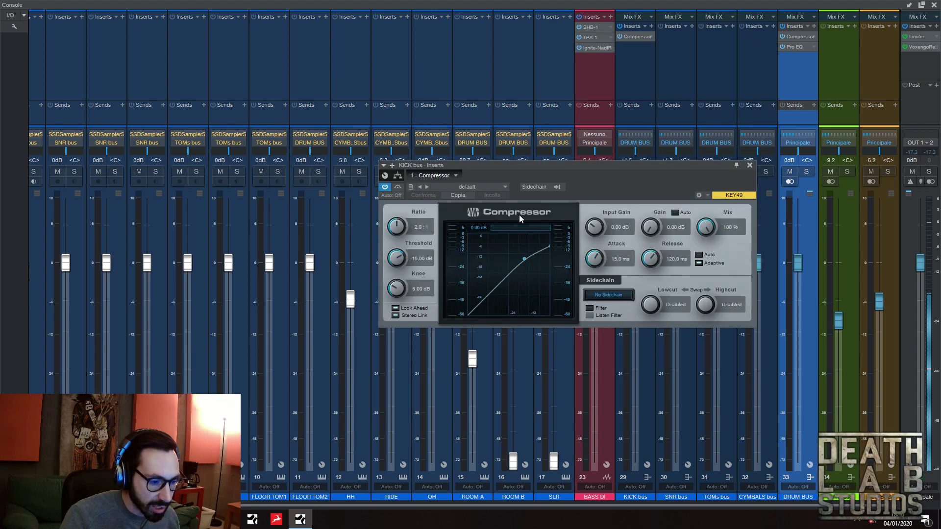
click(750, 165)
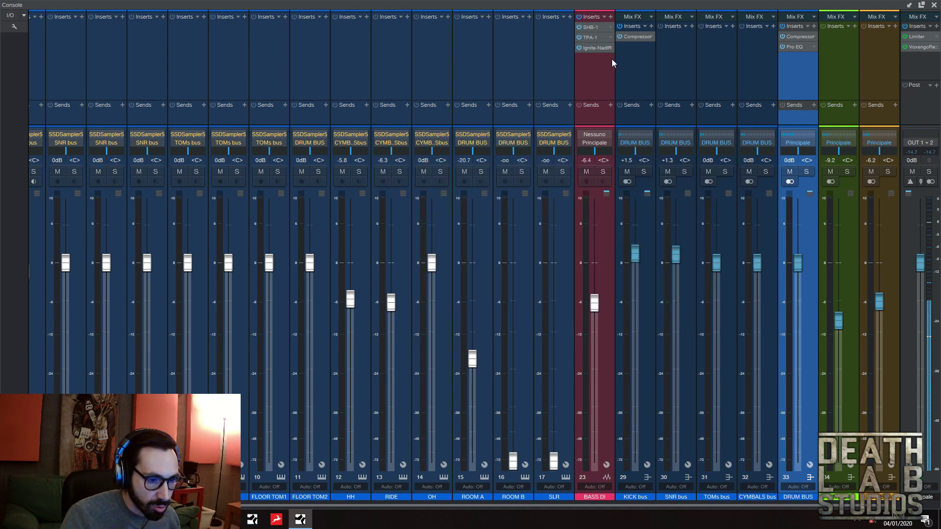
click(650, 37)
click(672, 142)
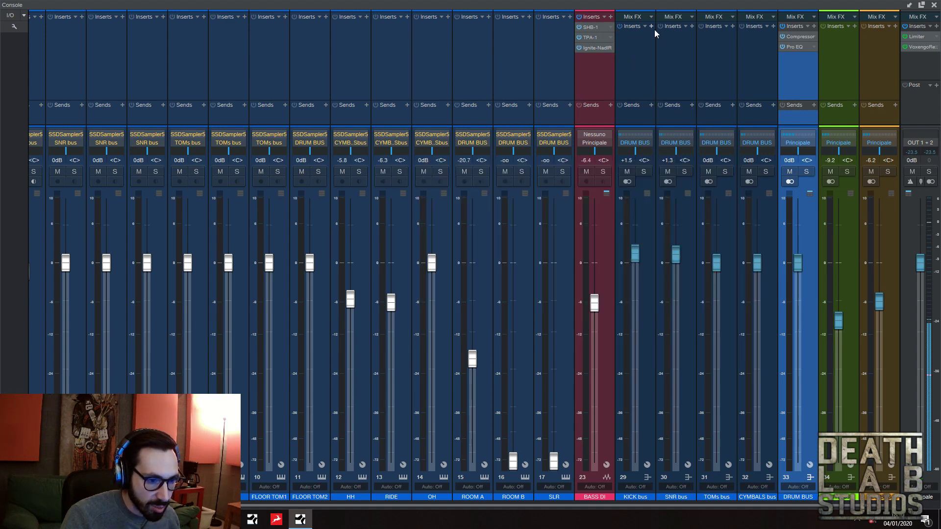
Insert the PreSonus Fat Channel effect on the KICK bus.
scroll(698, 179, down, 4)
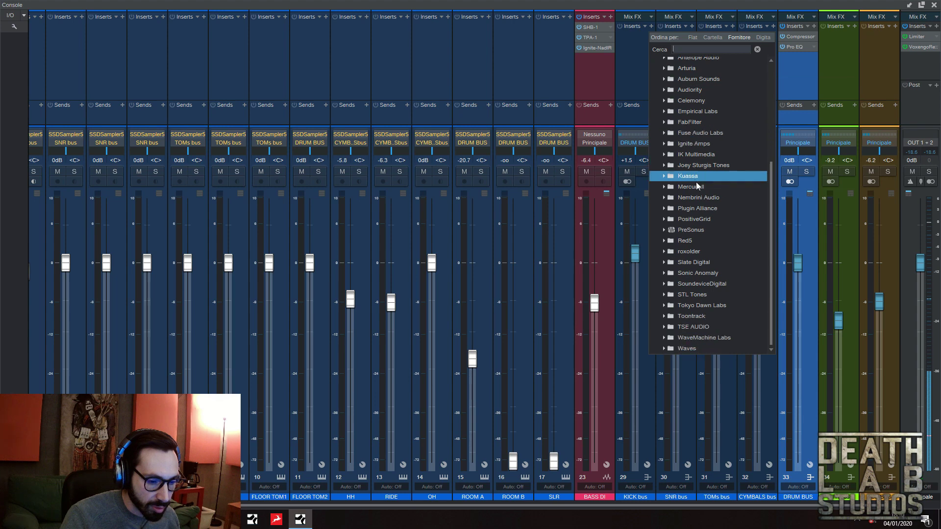
click(699, 234)
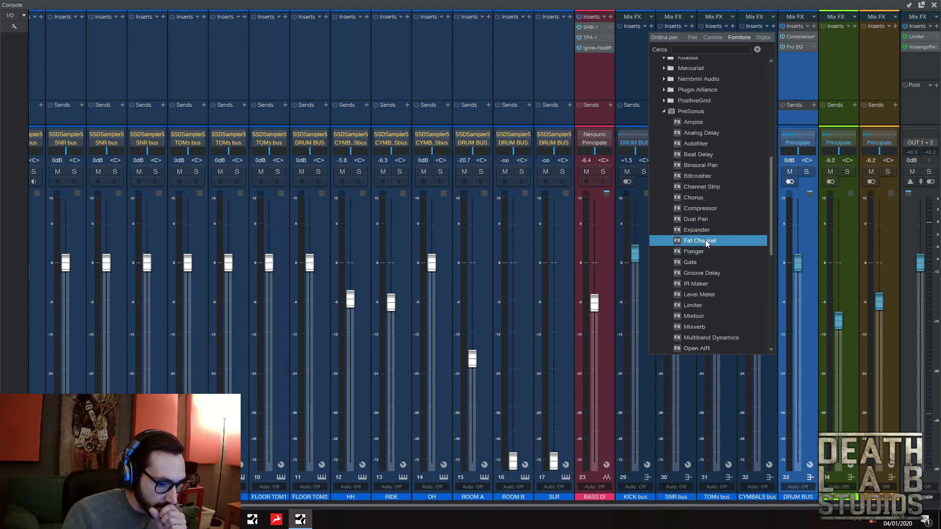
double_click(707, 241)
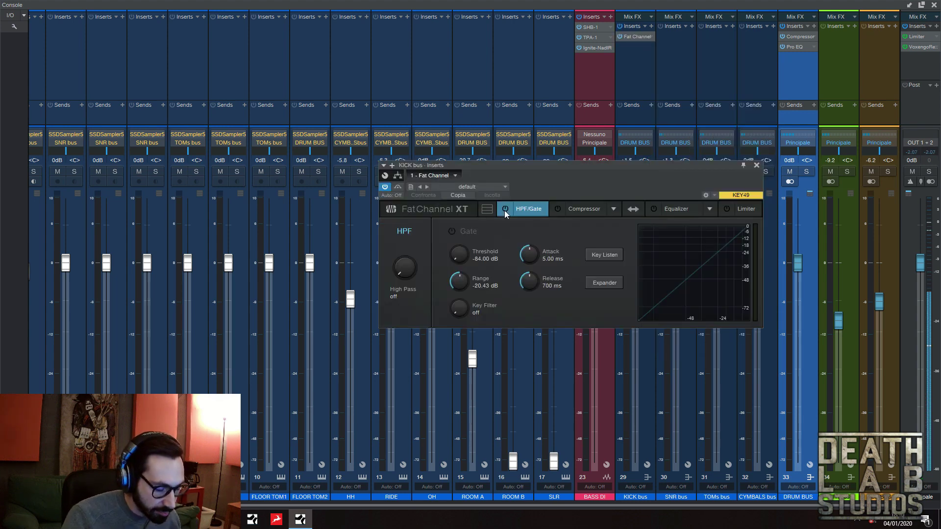
Show all Fat Channel modules at once and set the high-pass filter to 49 Hz.
click(486, 209)
drag(524, 167, 524, 53)
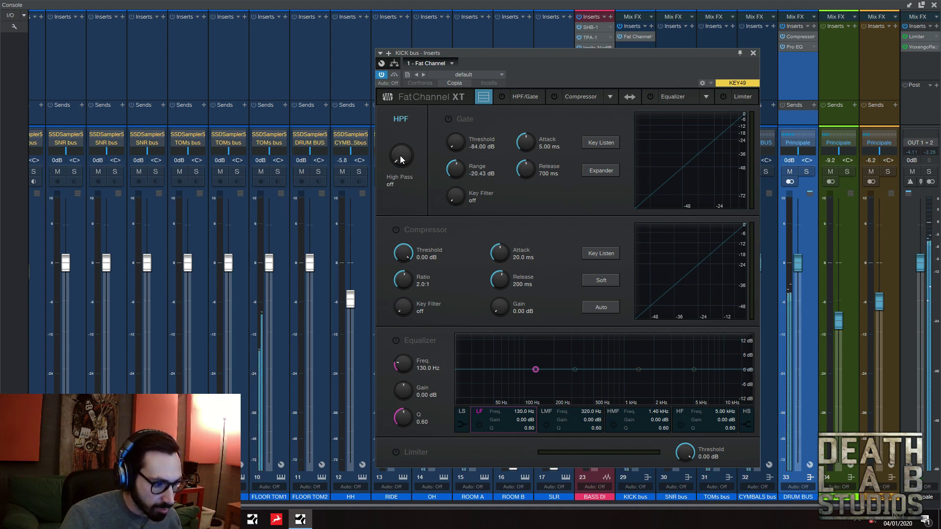
drag(400, 159, 421, 151)
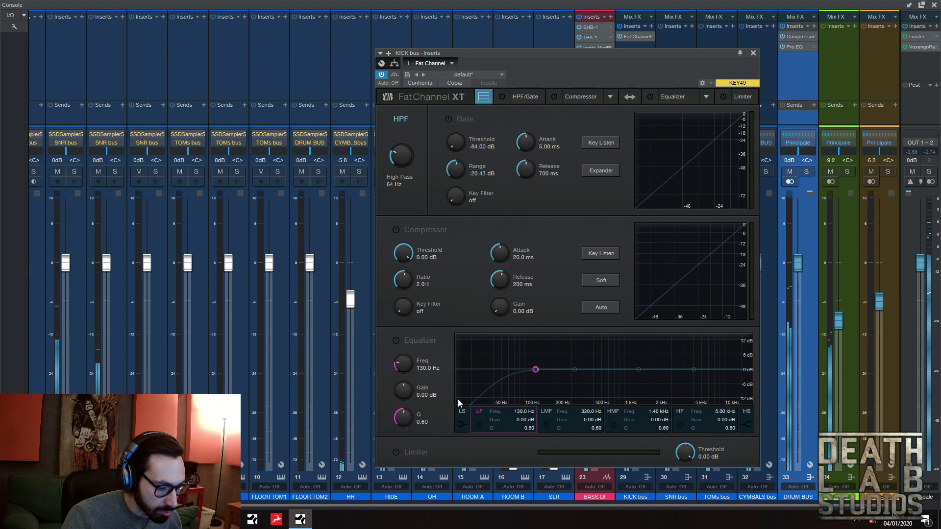
mouse_move(400, 162)
mouse_down()
mouse_move(405, 156)
mouse_move(406, 168)
mouse_up()
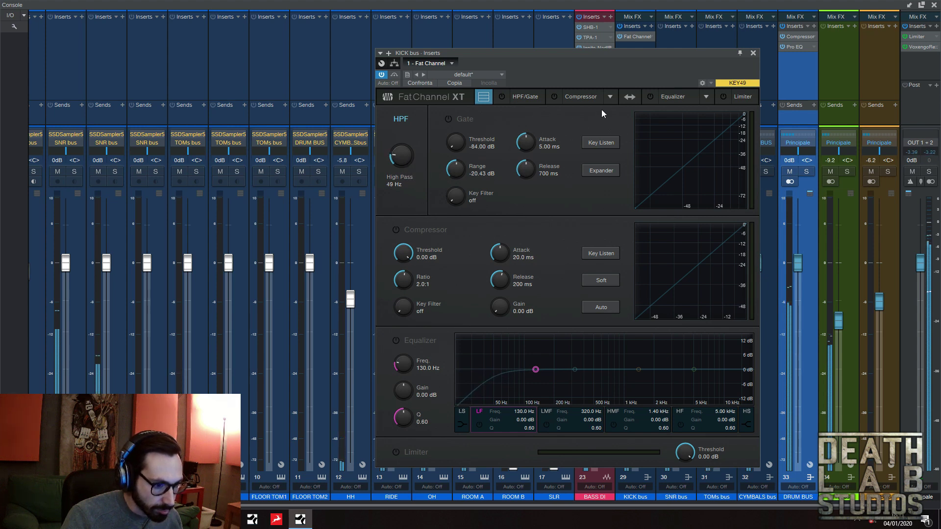
Enable the Fat Channel's compressor and switch its model to FET Comp.
click(554, 97)
click(610, 96)
click(622, 135)
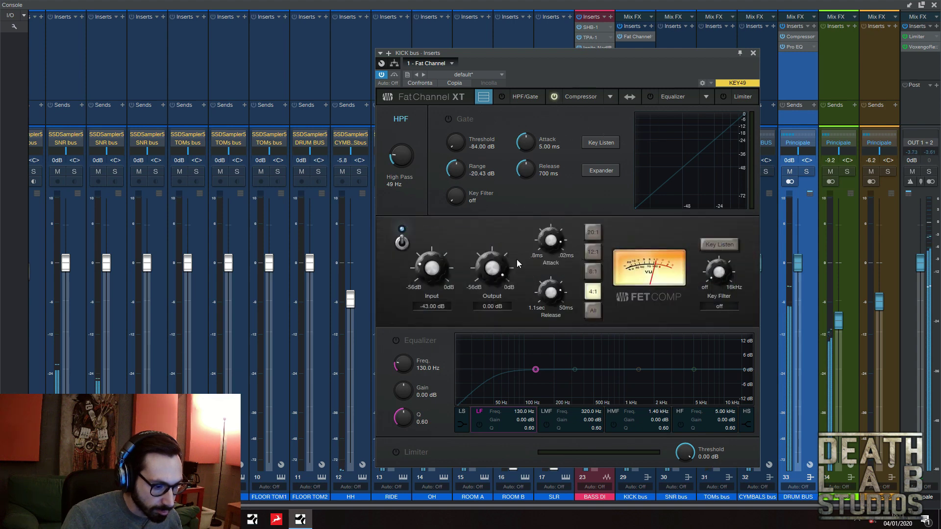
Set the FET compressor's input to -15.84 dB and output to -18.20 dB, comparing against bypass.
drag(439, 257, 467, 257)
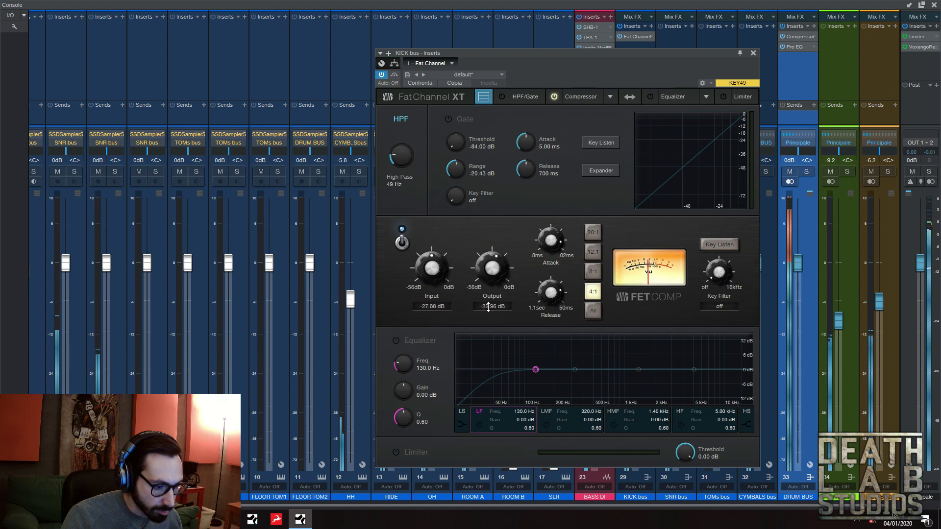
drag(492, 306, 492, 293)
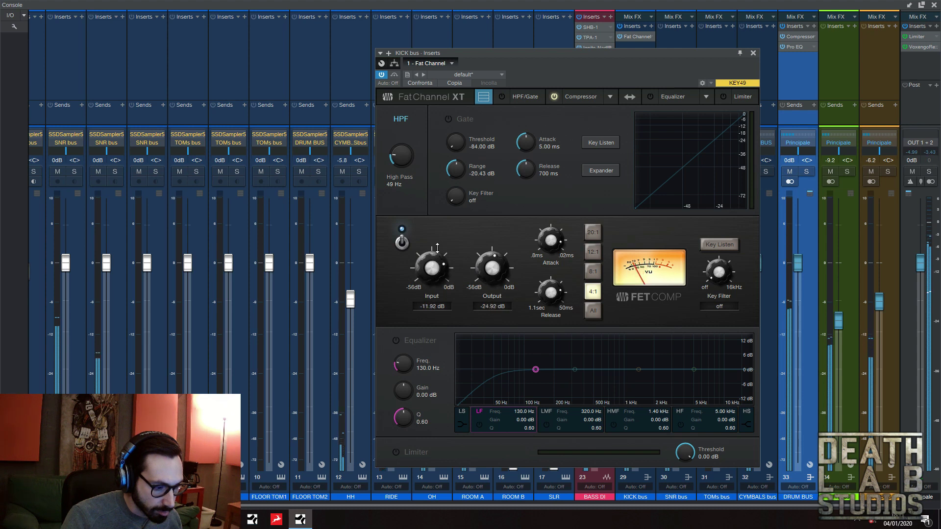
drag(495, 258, 495, 267)
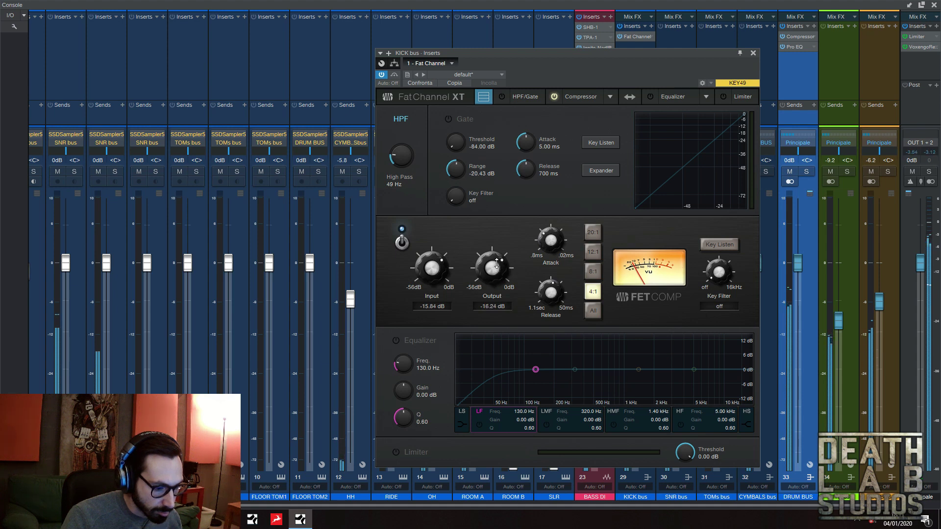
click(401, 242)
click(401, 242)
Solo the KICK bus to compare the compressor with bypass, and set its input to -12.20 dB.
drag(627, 52, 408, 48)
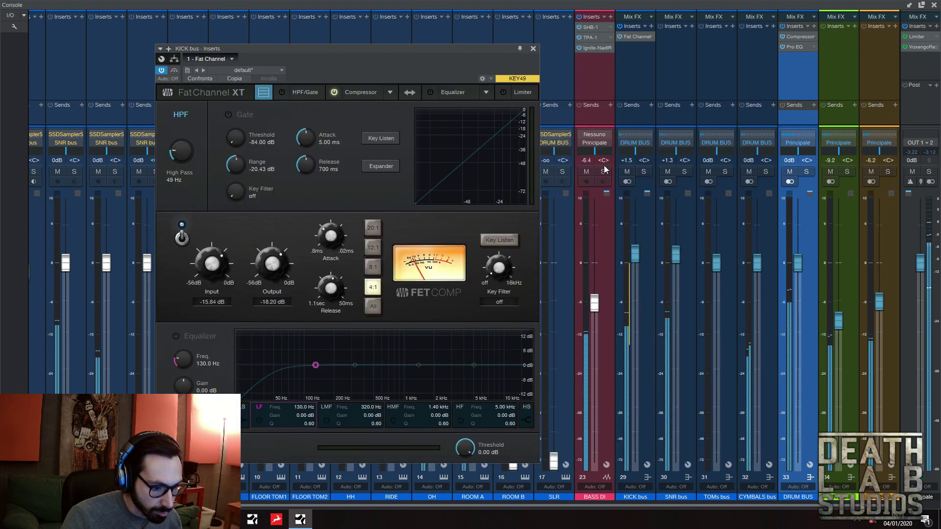
click(643, 172)
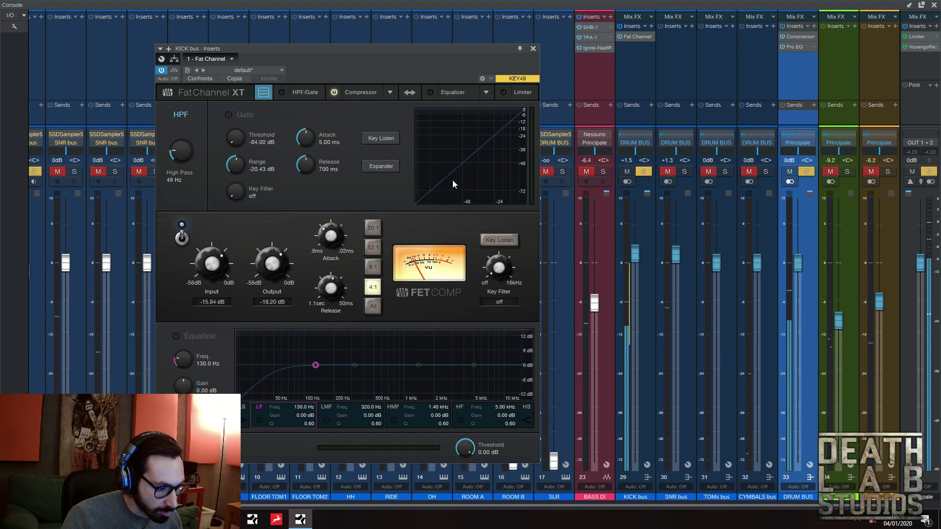
click(182, 238)
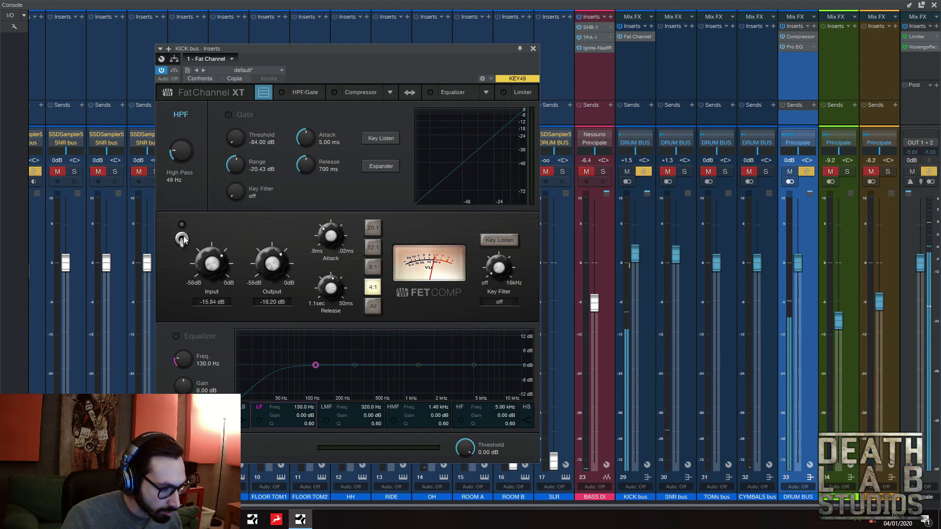
click(181, 238)
scroll(221, 262, up, 2)
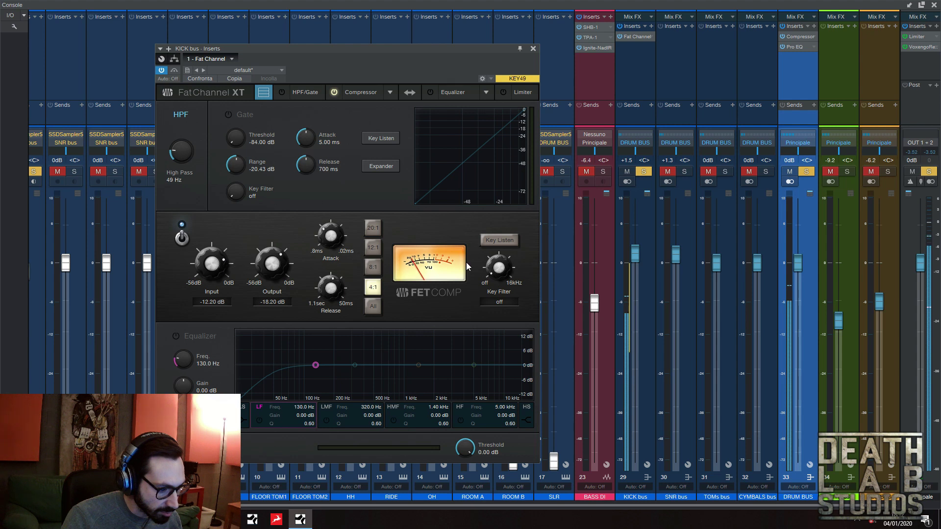
Sweep the compressor's key filter while auditioning the key signal, ending at 16 kHz.
scroll(491, 272, up, 2)
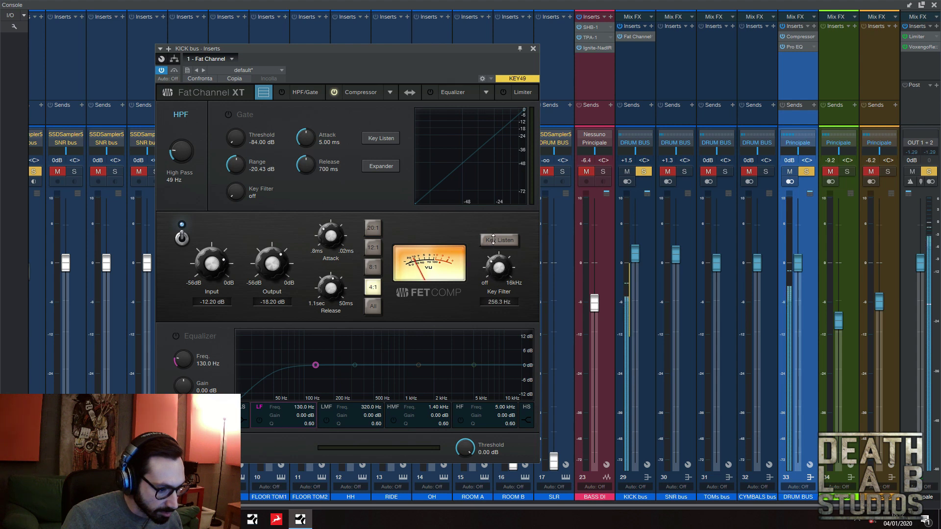
click(498, 241)
drag(498, 264, 509, 290)
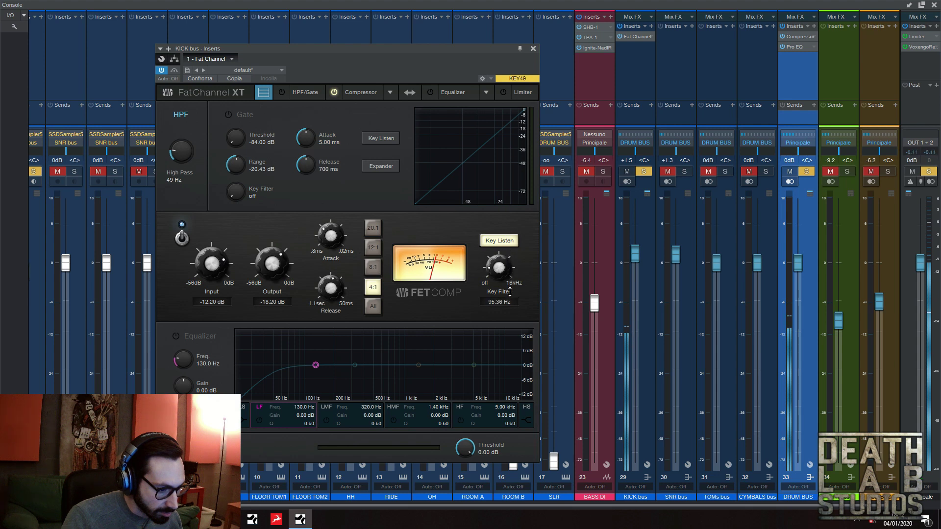
drag(509, 275, 511, 306)
drag(507, 272, 507, 232)
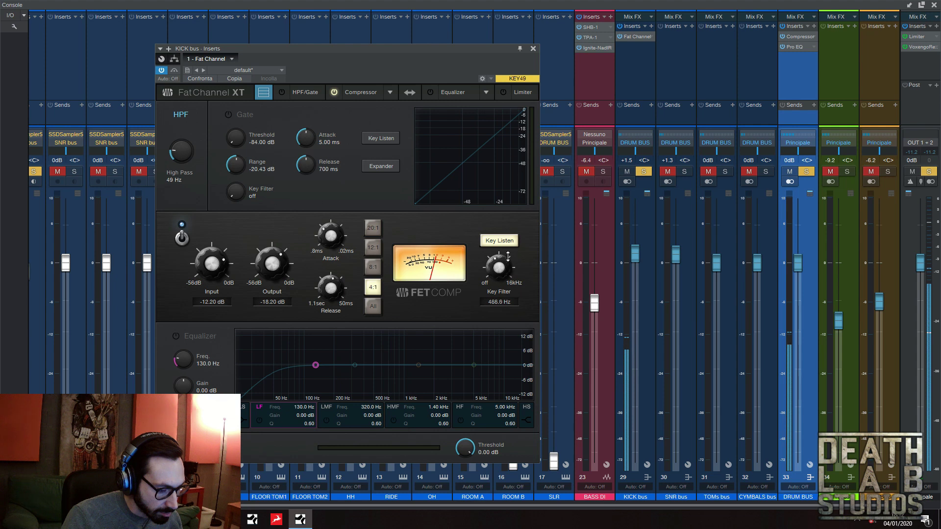
drag(509, 222, 528, 312)
drag(500, 277, 507, 216)
Lower the compressor's output to -27.44 dB and compare the kick with the compressor on and bypassed.
click(182, 239)
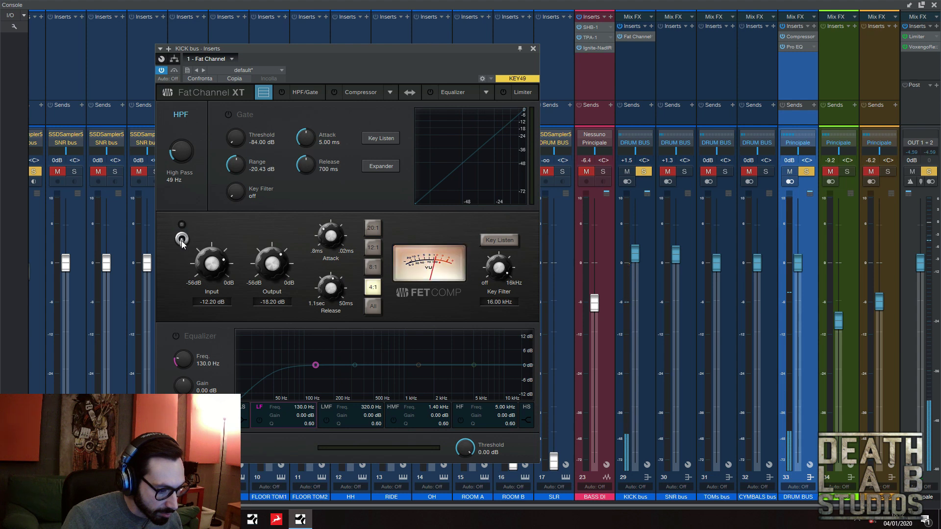
click(181, 240)
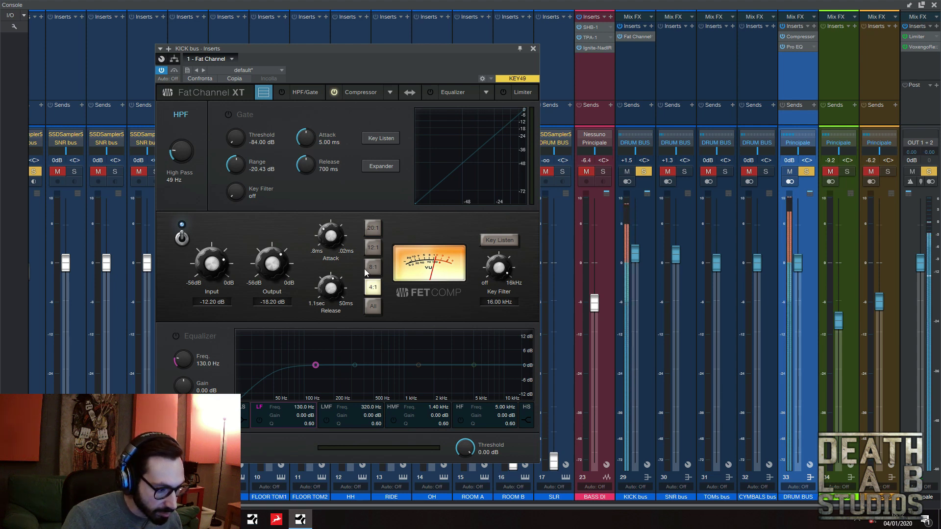
drag(272, 264, 274, 282)
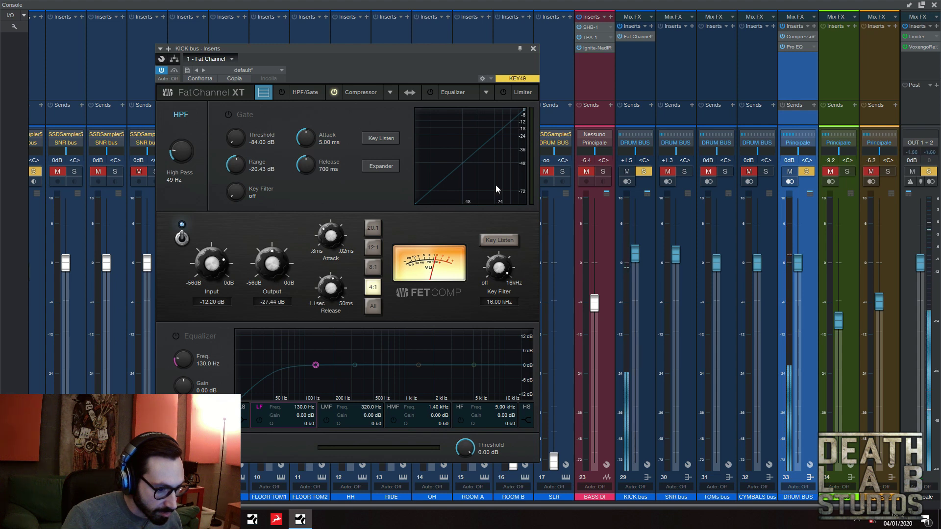
click(181, 239)
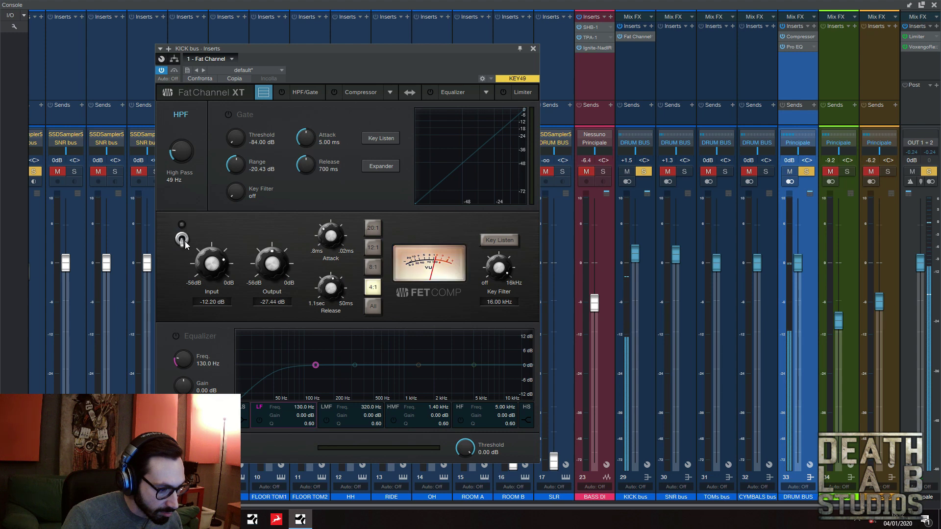
click(182, 239)
Turn the compressor's key filter off and set its output back to -18.20 dB.
drag(498, 267, 523, 390)
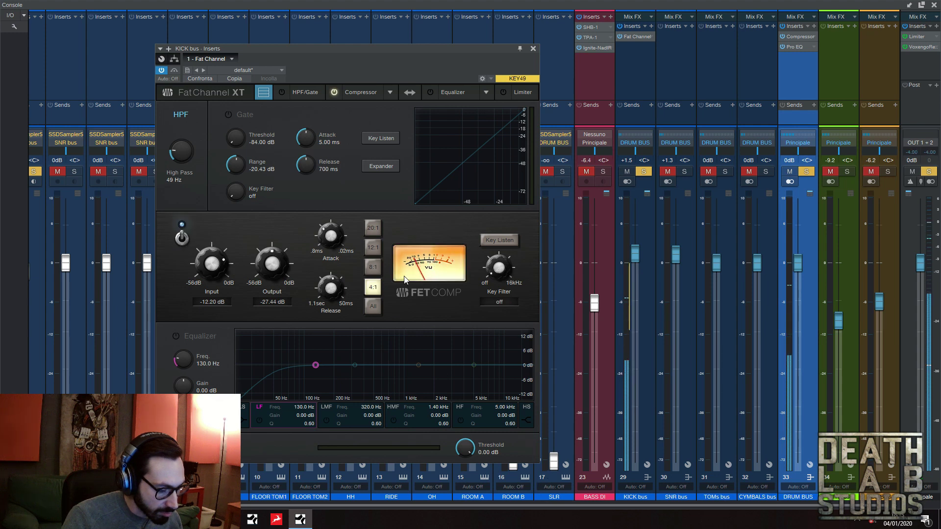
drag(499, 274, 497, 250)
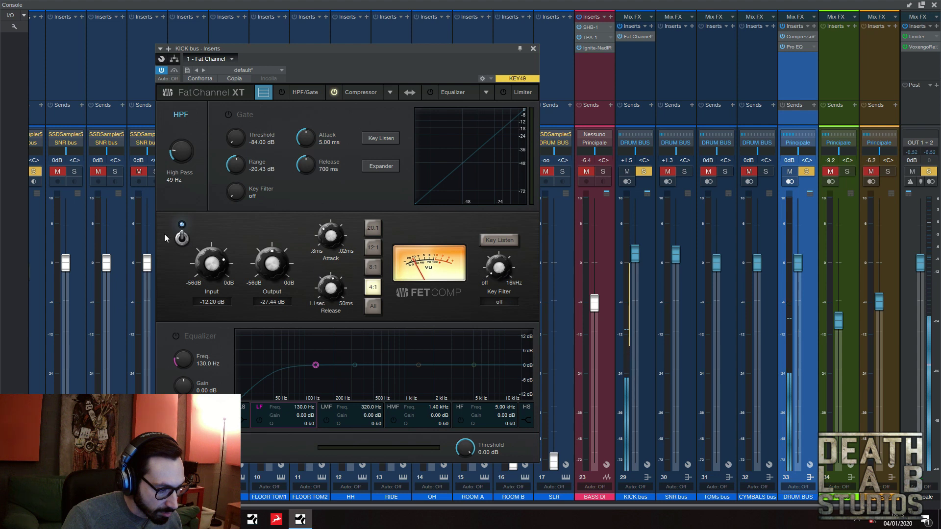
drag(278, 271, 275, 247)
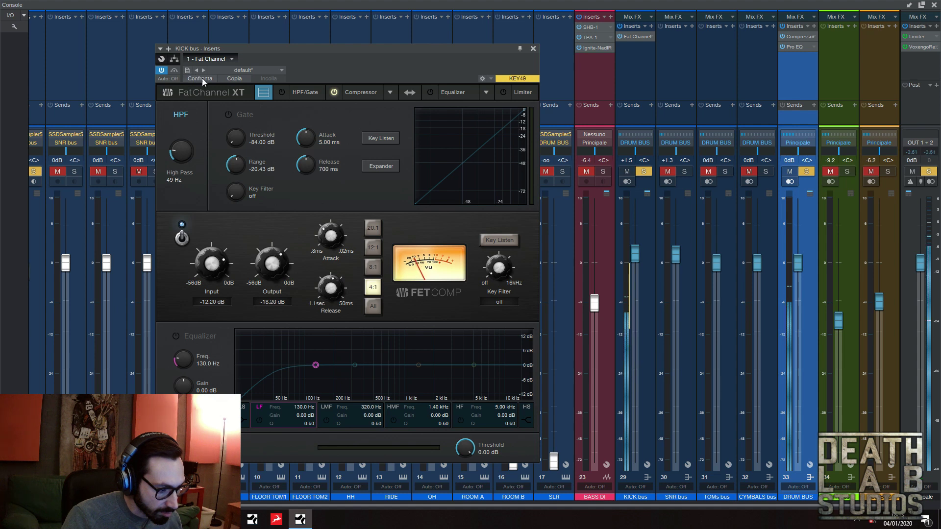
Unsolo the KICK bus and set the Fat Channel's high-pass filter to 35 Hz.
click(647, 173)
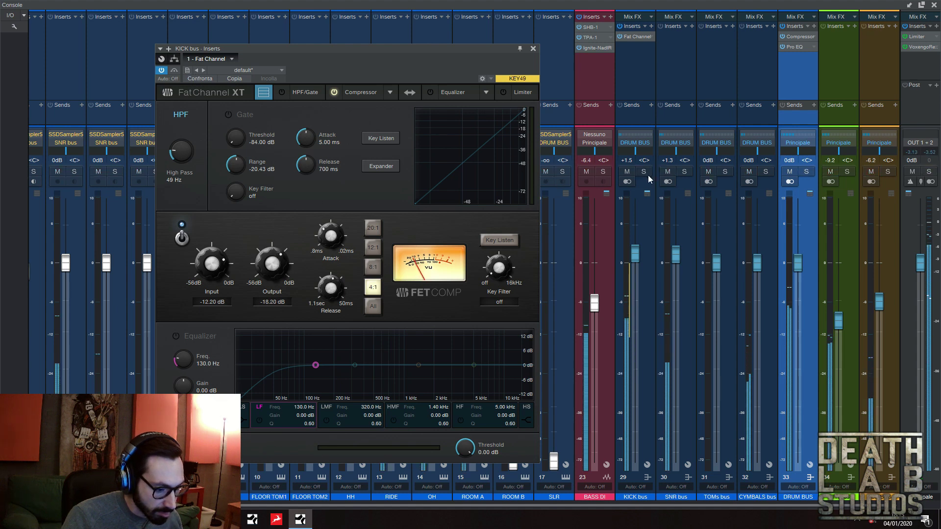
drag(181, 152, 186, 165)
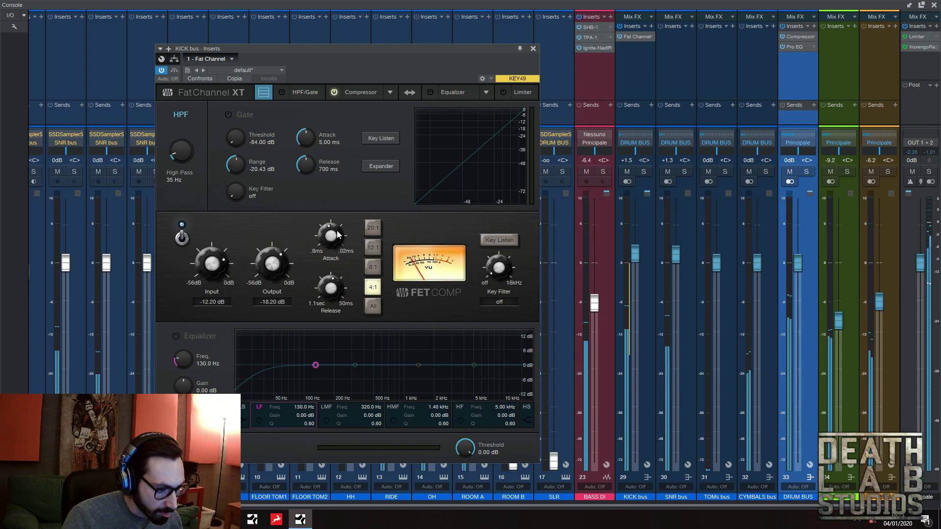
Set the compressor's output to -17.92 dB and input to -18.08 dB, and close the Fat Channel window.
drag(264, 268, 265, 268)
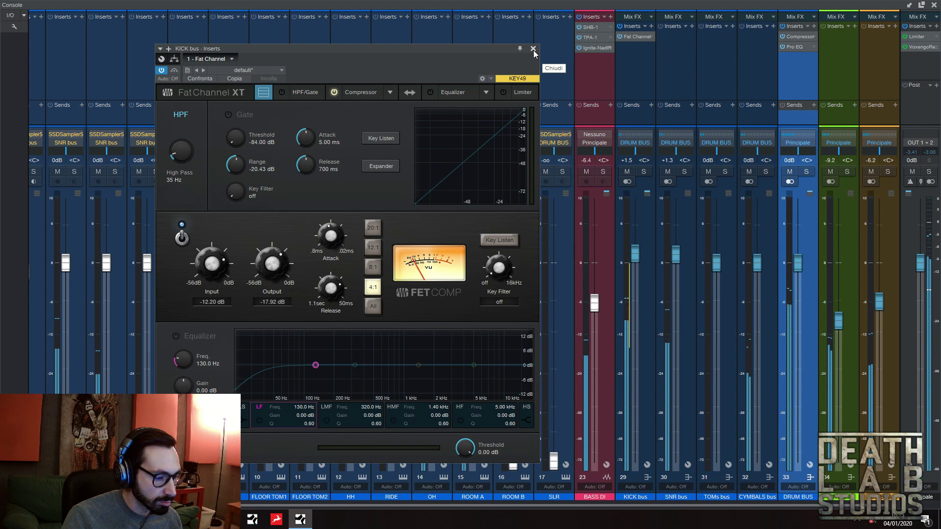
drag(215, 269, 218, 280)
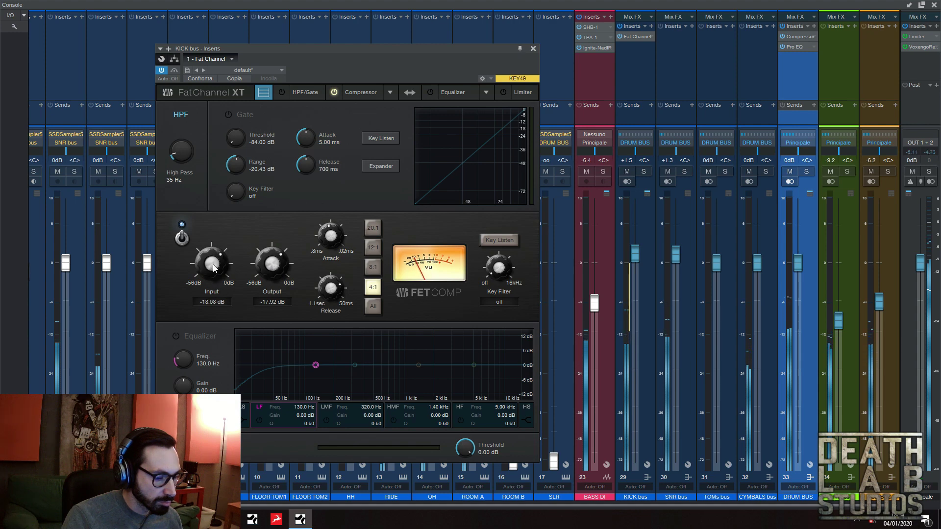
click(533, 48)
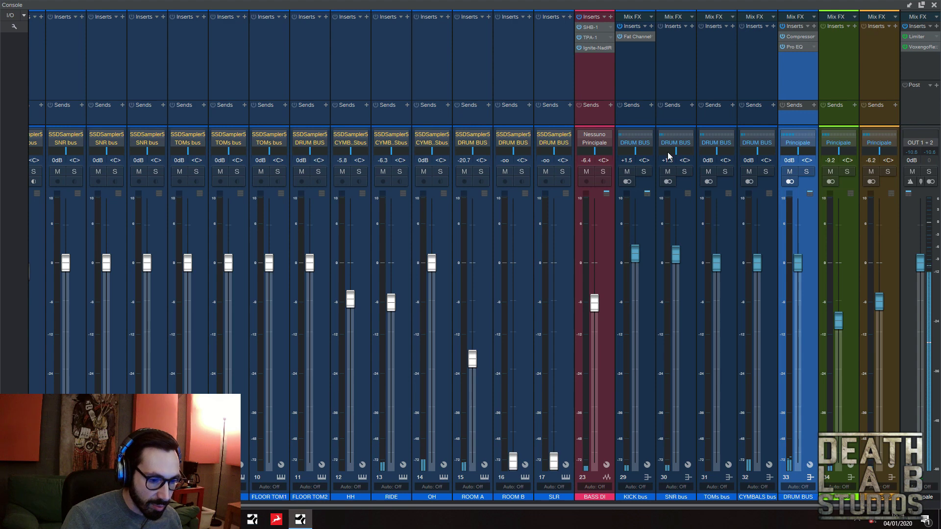
Insert a Fat Channel on the SNR bus and set its high-pass filter to 62 Hz.
click(692, 25)
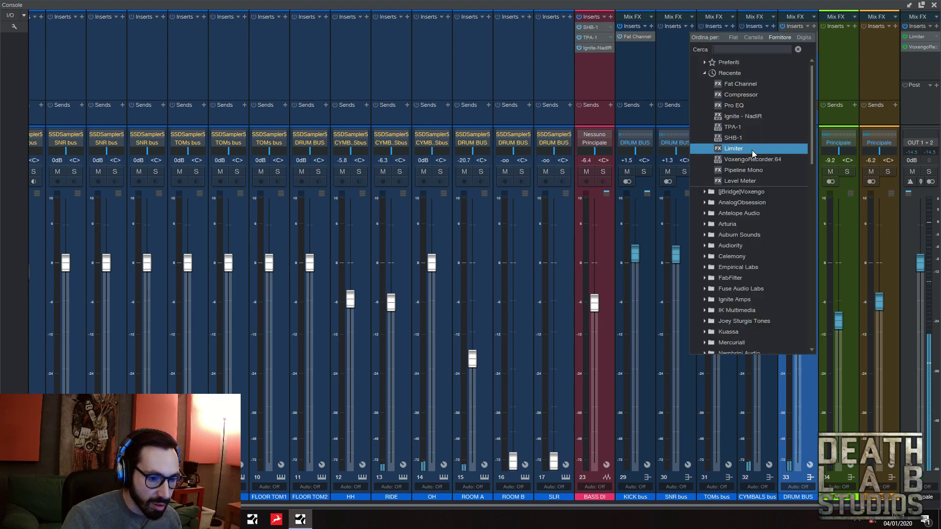
click(752, 88)
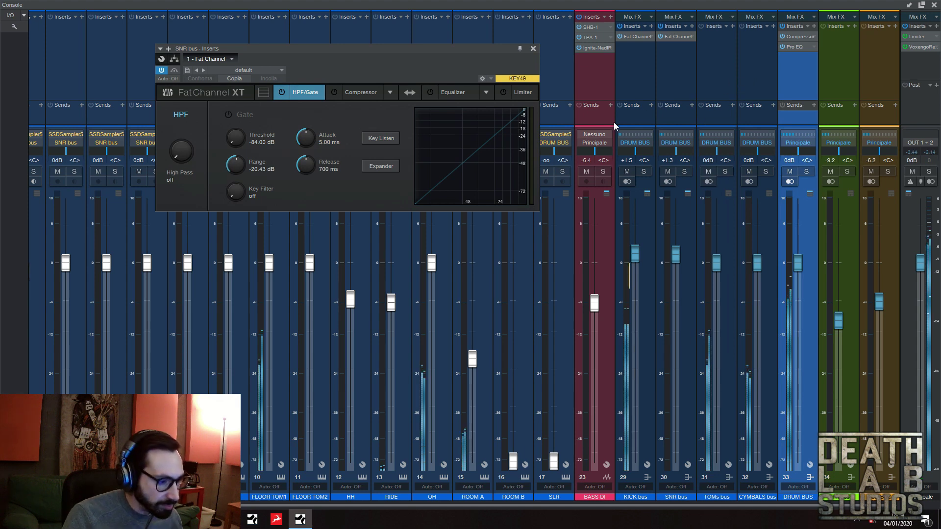
drag(180, 150, 208, 164)
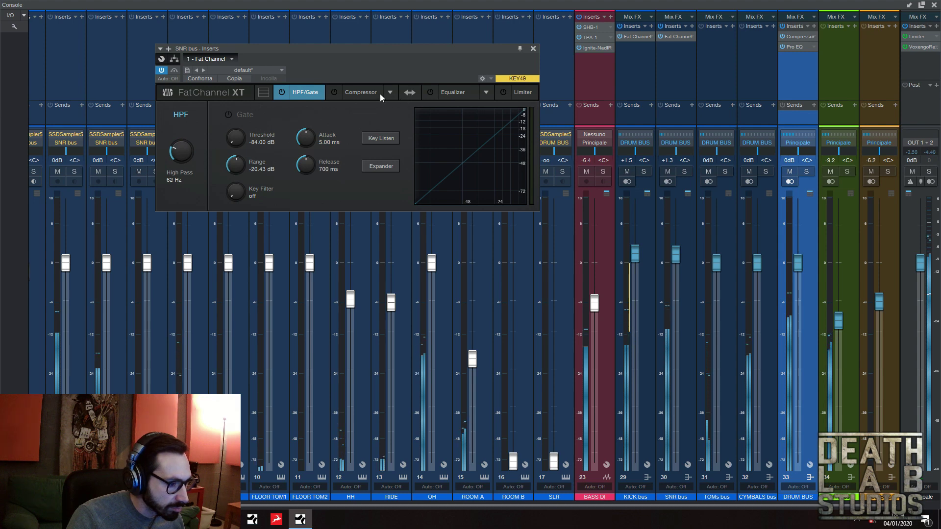
Show all Fat Channel sections together, enable the compressor and switch it to the FET model.
click(263, 95)
drag(372, 53, 519, 38)
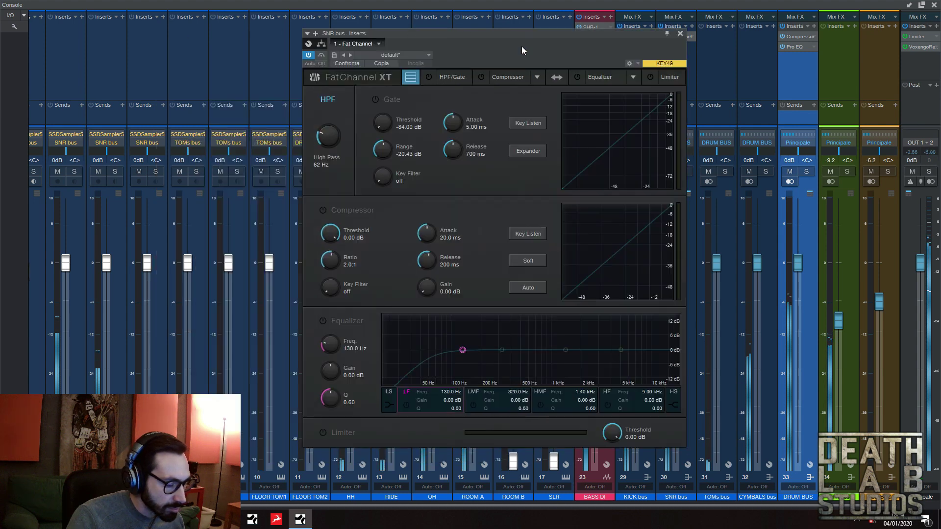
click(481, 77)
click(537, 77)
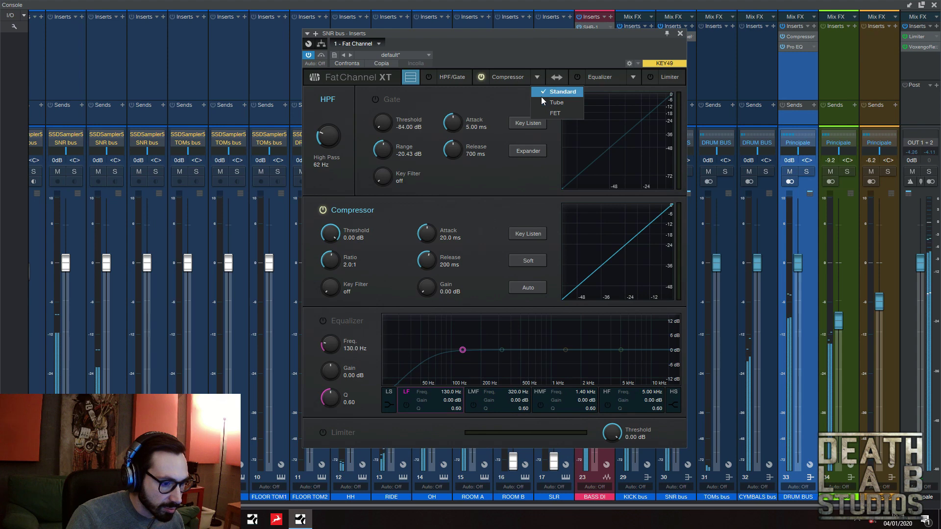
click(548, 109)
Set the FET compressor's input to -15.56 dB and output to -18.20 dB, trying the 8:1 ratio before returning to 4:1.
drag(360, 245, 371, 229)
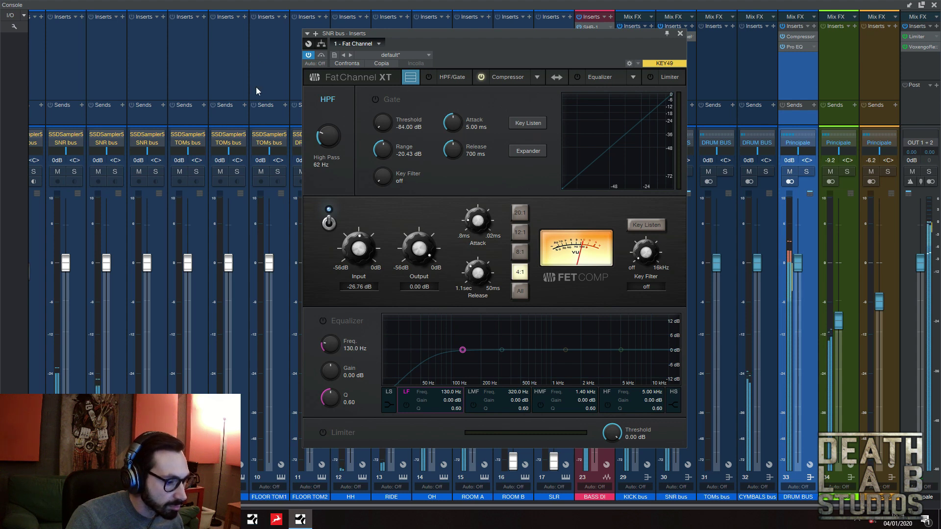
drag(424, 265, 430, 281)
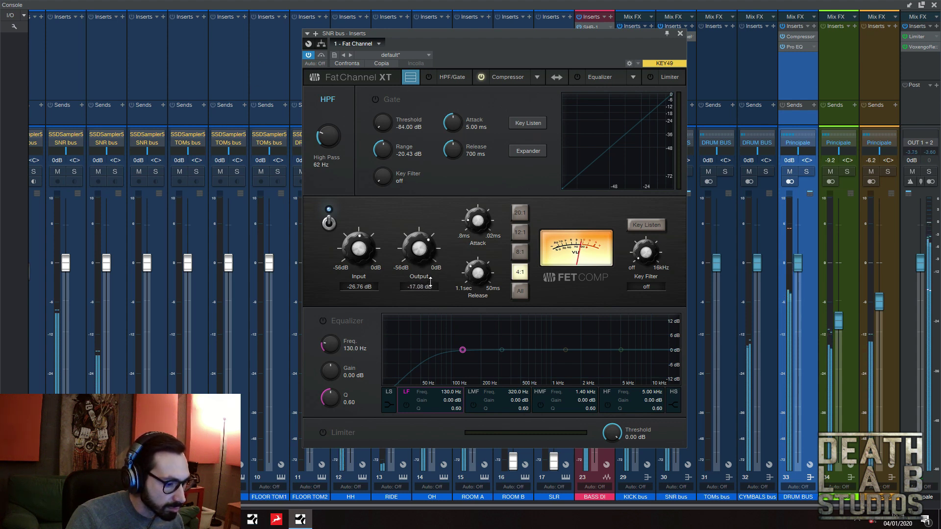
drag(429, 280, 432, 282)
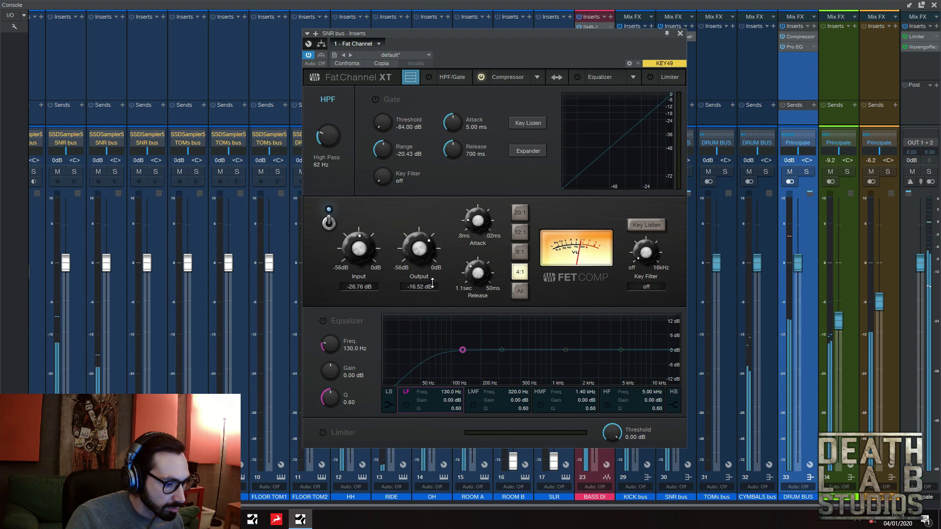
click(520, 252)
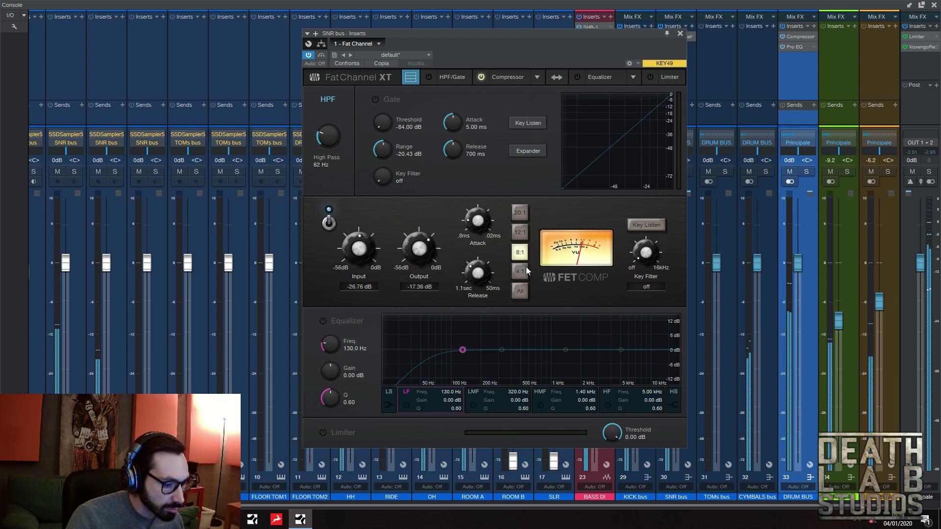
click(520, 271)
drag(362, 240, 414, 250)
Try the compressor's key filter at 16 kHz and 3.08 kHz with the output at -26.32 dB, comparing against bypass.
drag(654, 257, 657, 159)
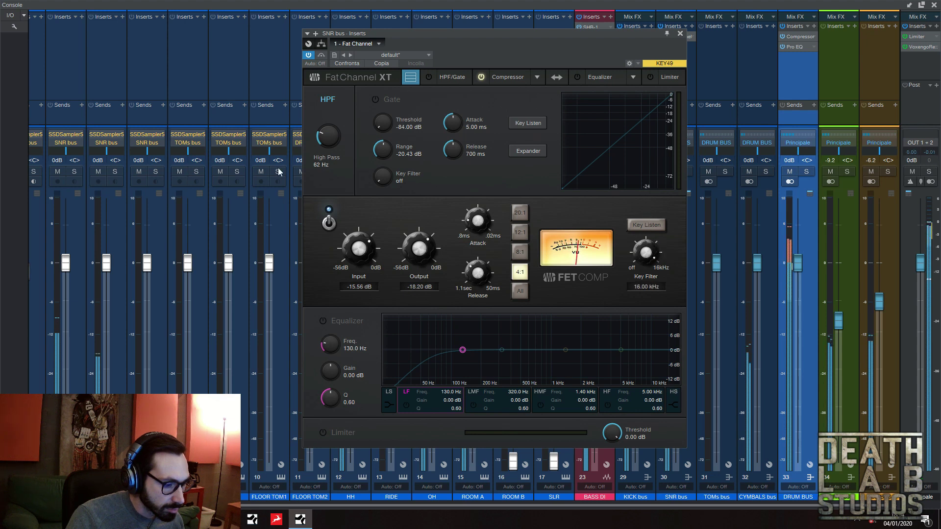
click(329, 223)
click(329, 223)
mouse_move(645, 252)
mouse_down()
mouse_move(638, 307)
mouse_move(637, 252)
mouse_up()
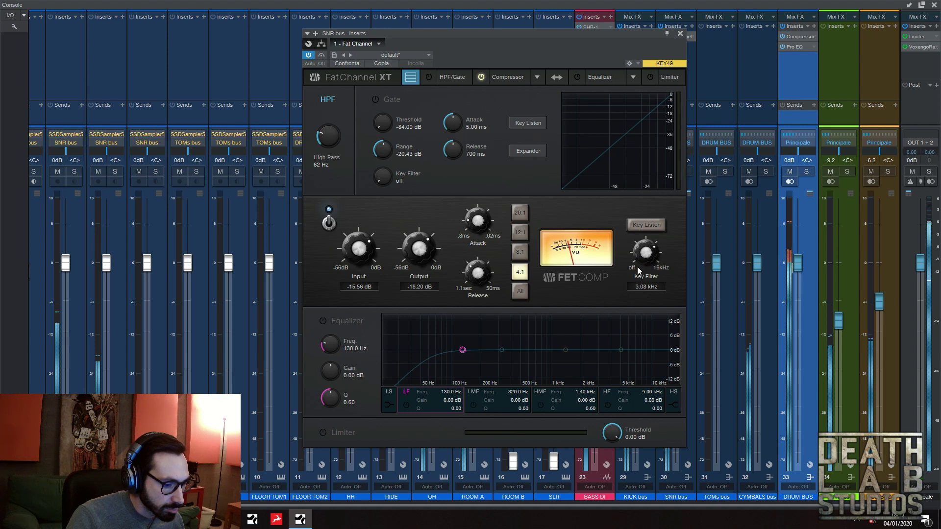
drag(427, 267, 426, 272)
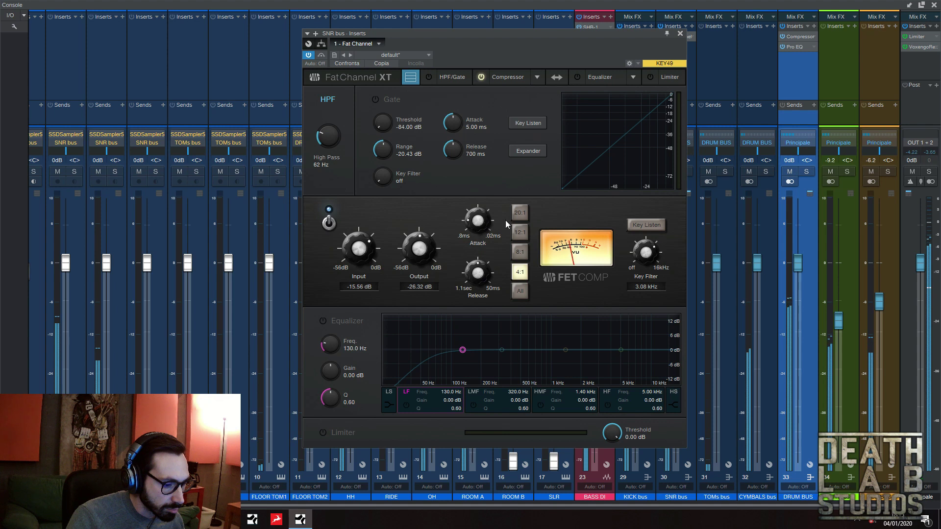
Turn the compressor's key filter off and set its output to -19.32 dB.
click(636, 401)
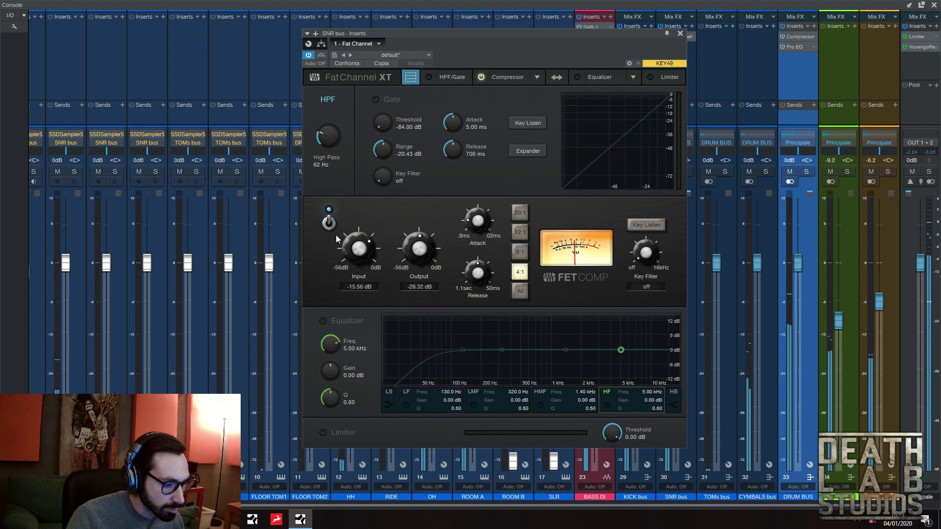
drag(411, 250, 415, 236)
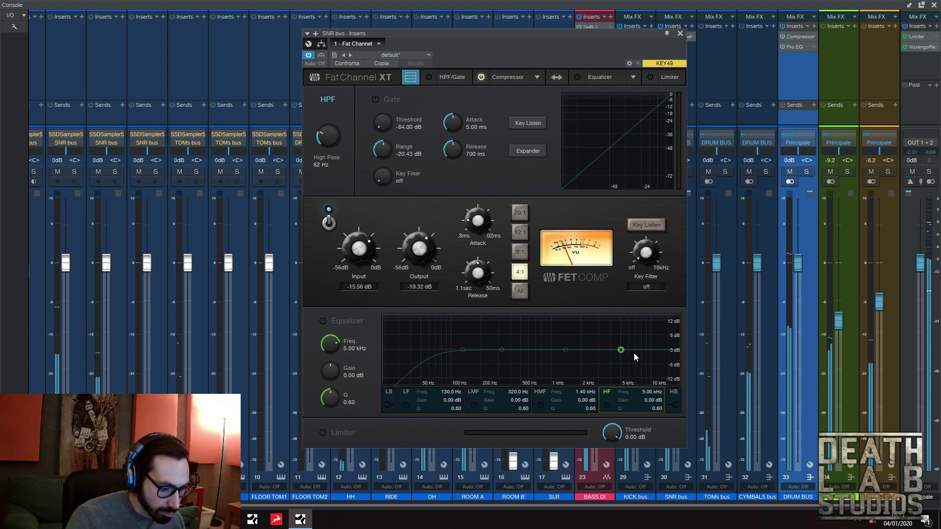
Shape the standard equalizer's HF band as a cut of -5.39 dB at 10.28 kHz with a Q of 0.80.
click(674, 401)
mouse_move(624, 353)
mouse_down()
mouse_move(622, 361)
mouse_move(620, 351)
mouse_up()
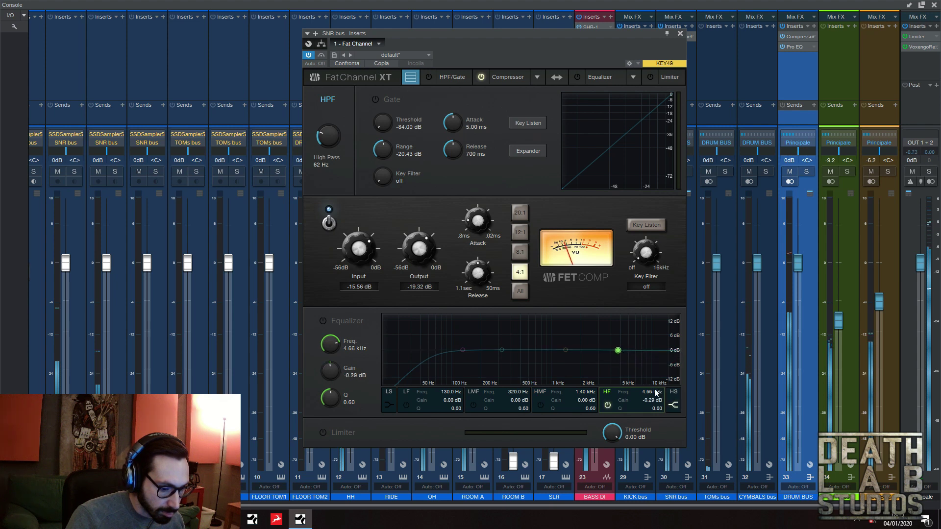
click(565, 349)
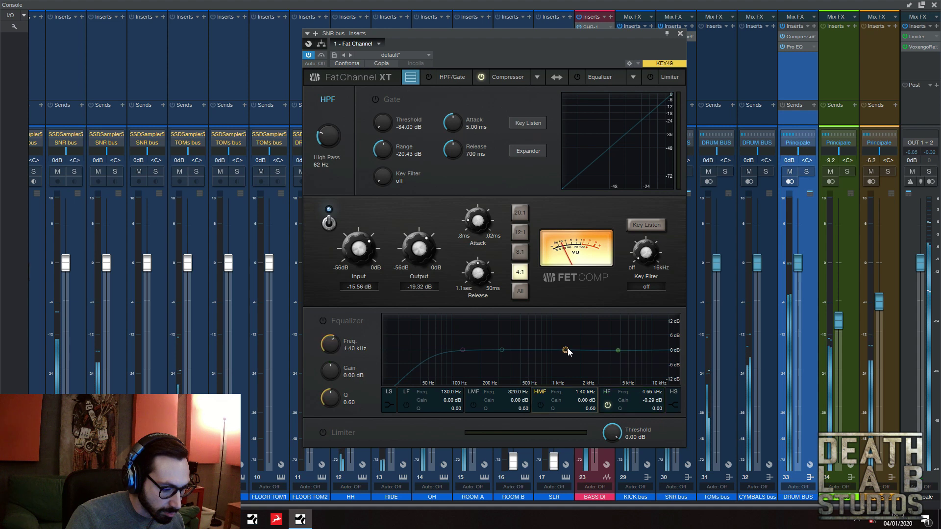
drag(618, 350, 631, 362)
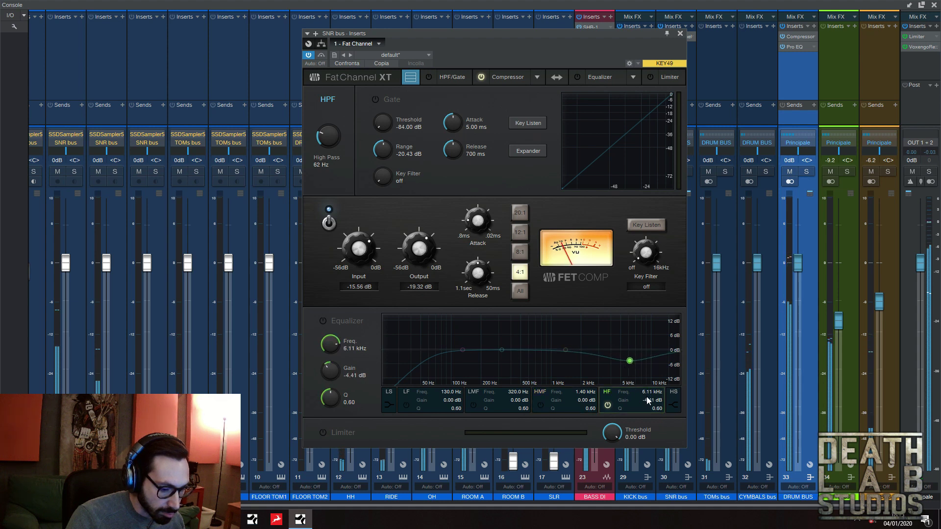
drag(655, 405, 656, 412)
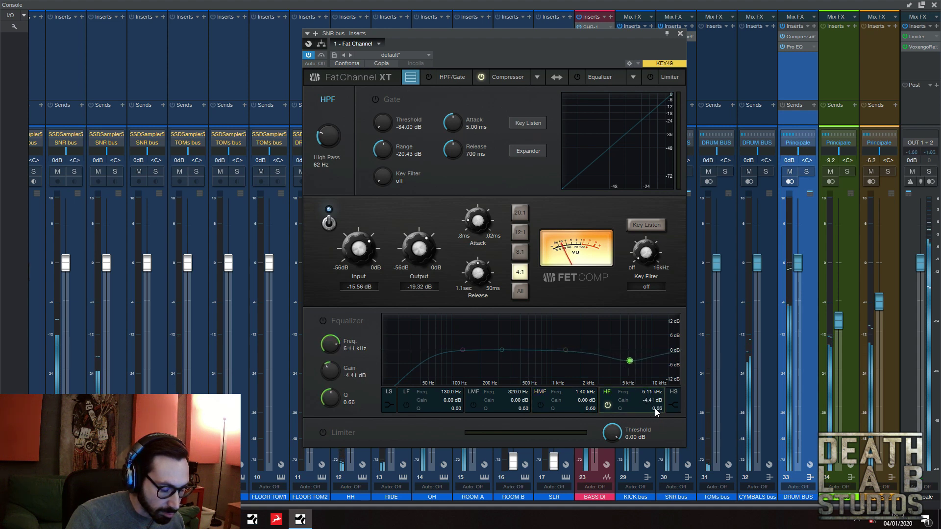
drag(630, 361, 652, 363)
Set the equalizer's HMF band to 1.15 kHz at 0.10 dB and its LMF band to 407.2 Hz at 1.86 dB.
mouse_move(565, 350)
mouse_down()
mouse_move(597, 346)
mouse_move(534, 337)
mouse_move(557, 349)
mouse_up()
click(501, 350)
drag(500, 351, 507, 349)
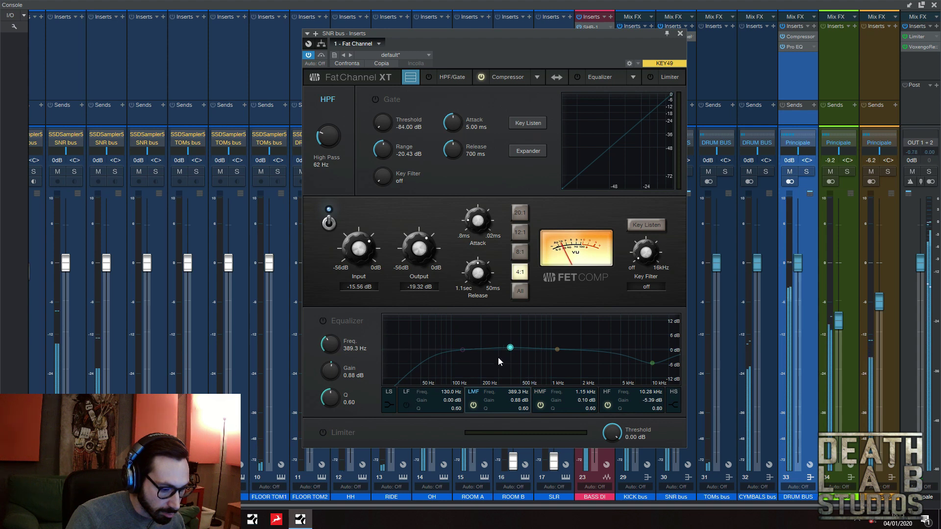
mouse_move(510, 347)
mouse_down()
mouse_move(493, 347)
mouse_move(479, 325)
mouse_move(514, 331)
mouse_move(512, 345)
mouse_up()
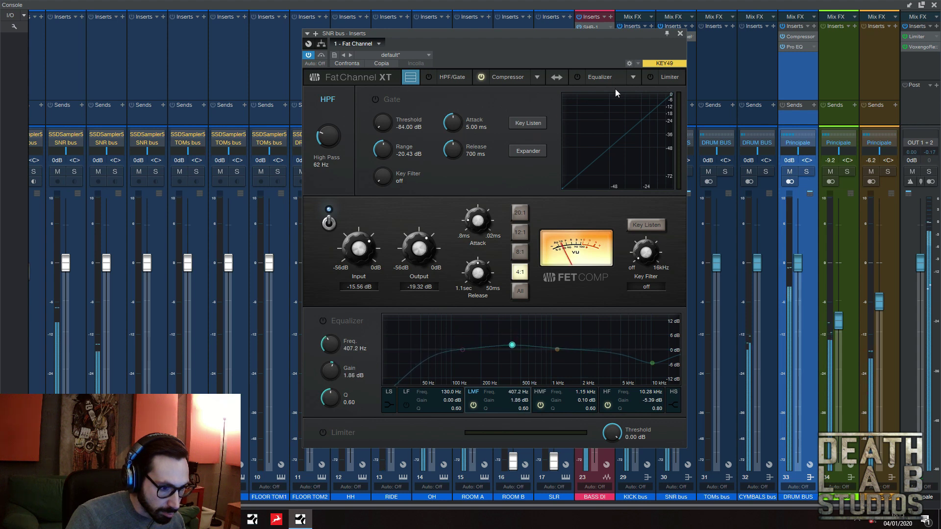
Enable the equalizer, try the Vintage model and switch it to the Passive model.
click(633, 78)
click(584, 77)
click(577, 77)
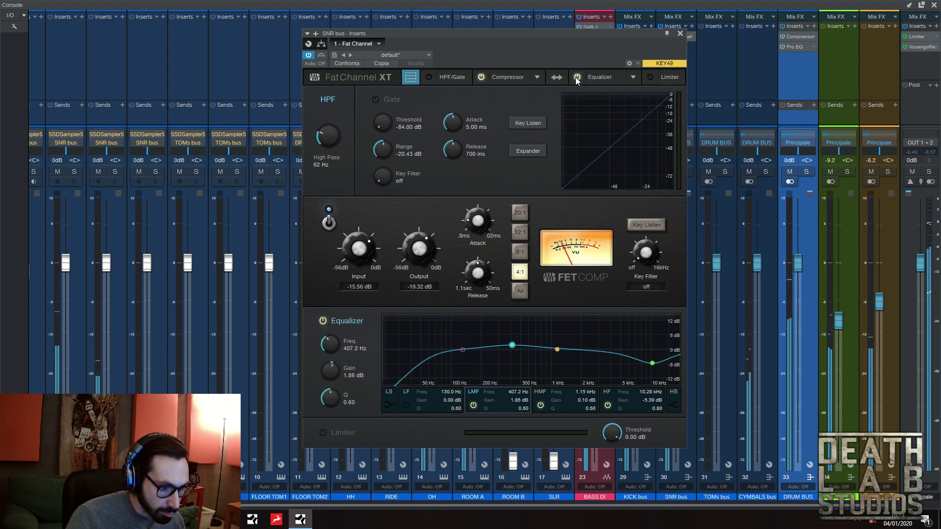
click(632, 79)
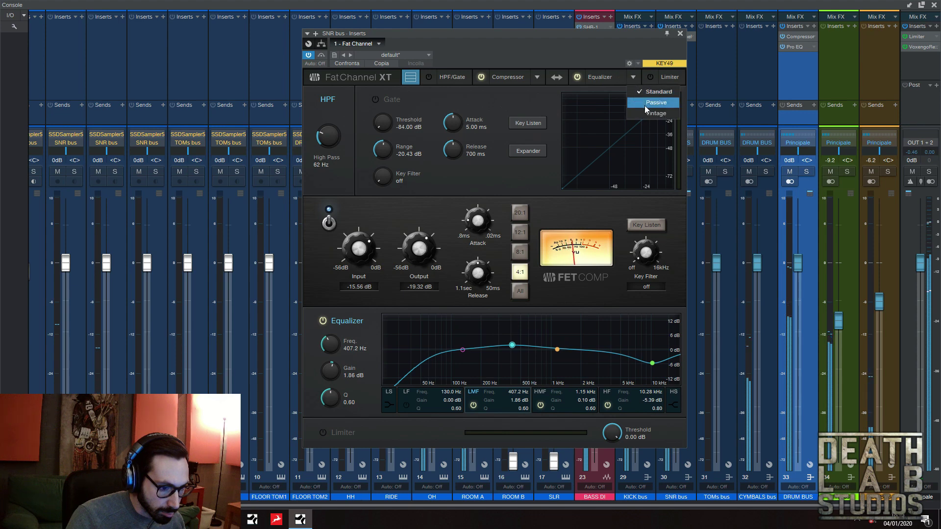
click(644, 113)
click(633, 78)
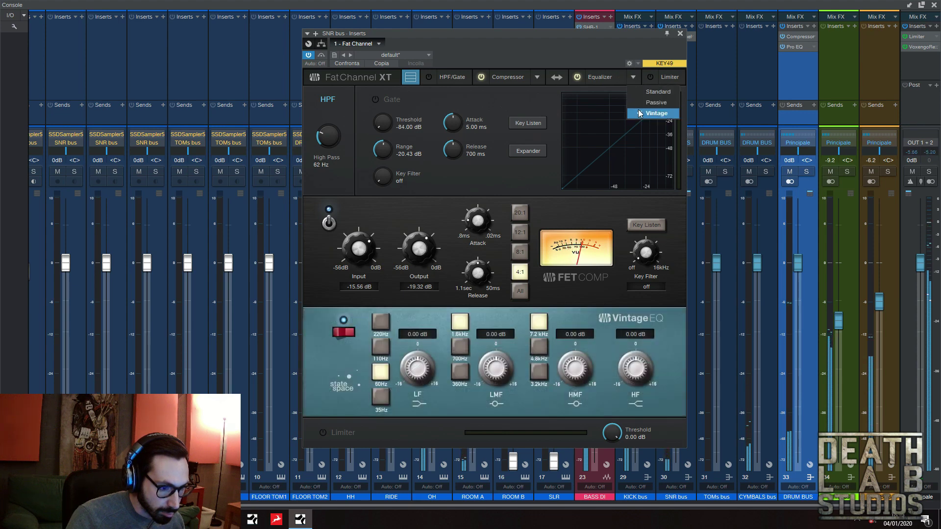
click(637, 104)
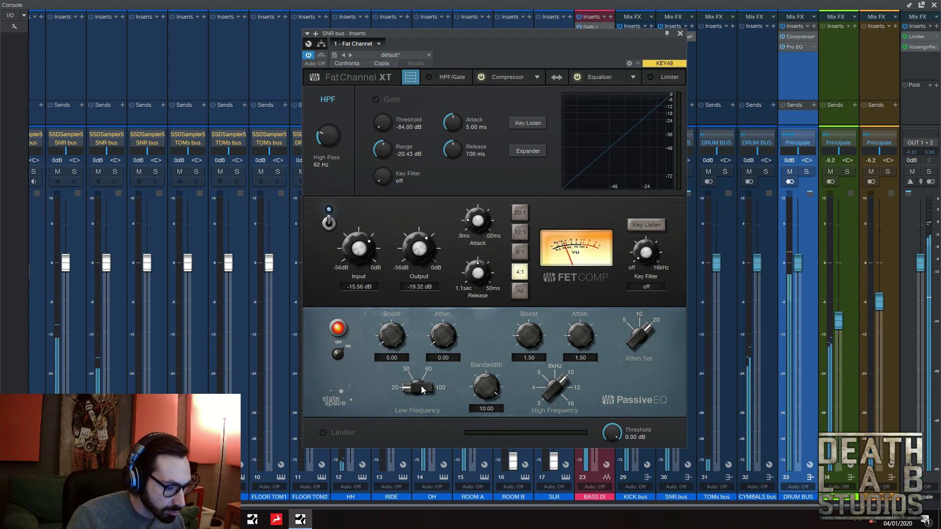
Set the Passive EQ's high frequency to 4 kHz with a boost of 5.00 and a bandwidth of 2.25.
drag(422, 389, 454, 302)
drag(419, 384, 419, 407)
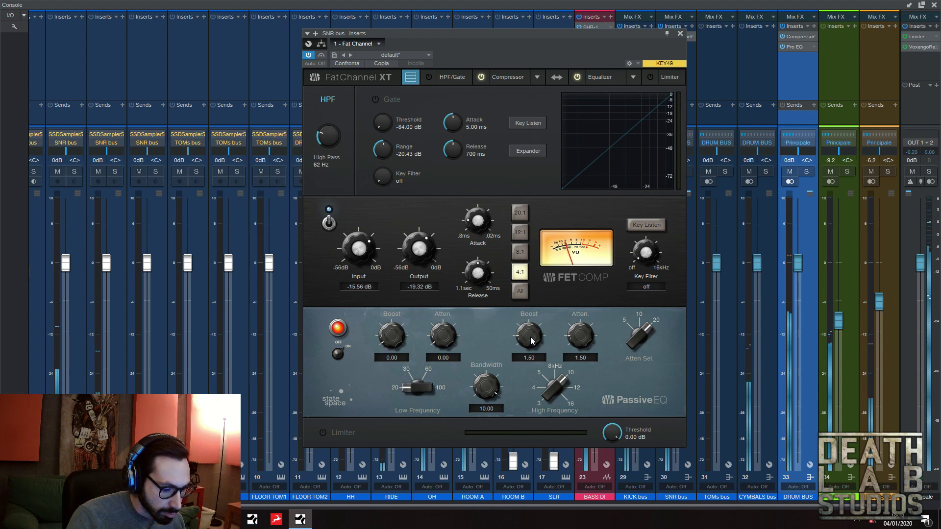
drag(486, 387, 496, 418)
mouse_move(528, 333)
mouse_down()
mouse_move(536, 335)
mouse_move(536, 318)
mouse_up()
drag(555, 390, 558, 433)
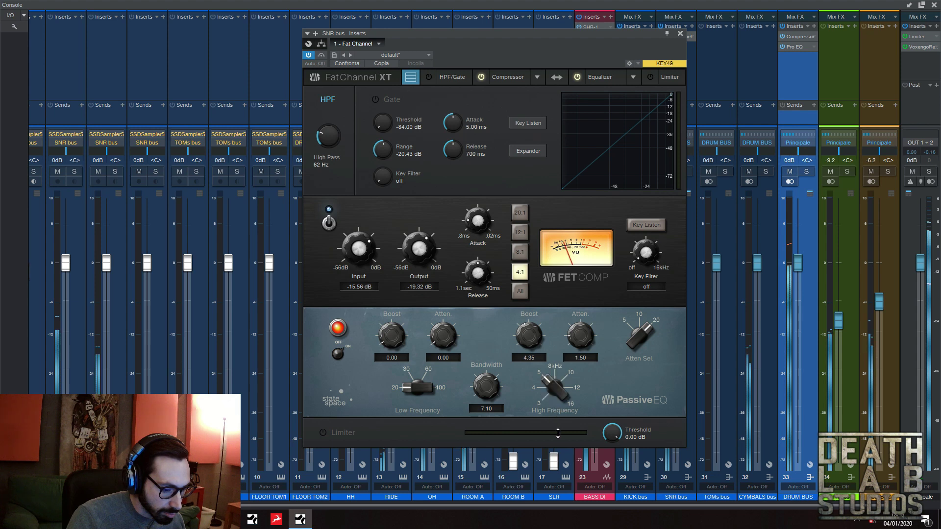
drag(557, 394, 559, 411)
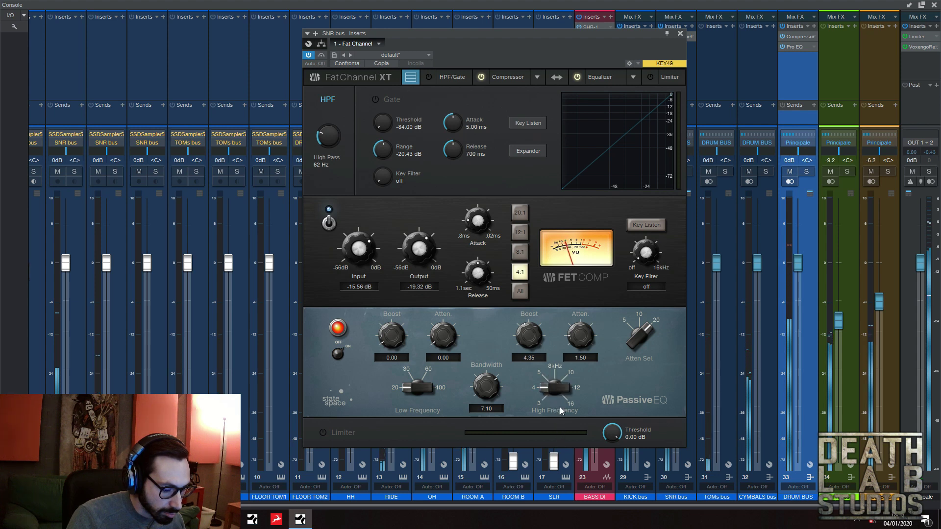
drag(487, 390, 497, 369)
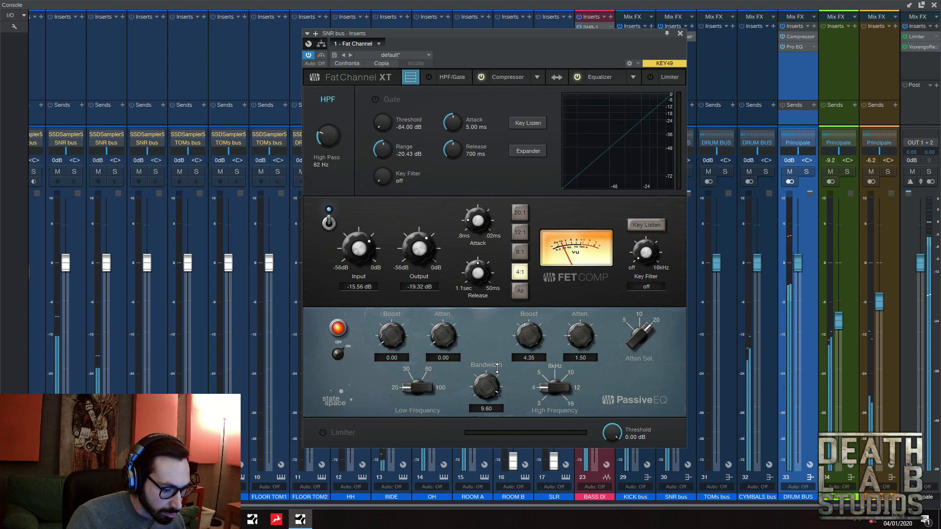
drag(510, 432, 521, 463)
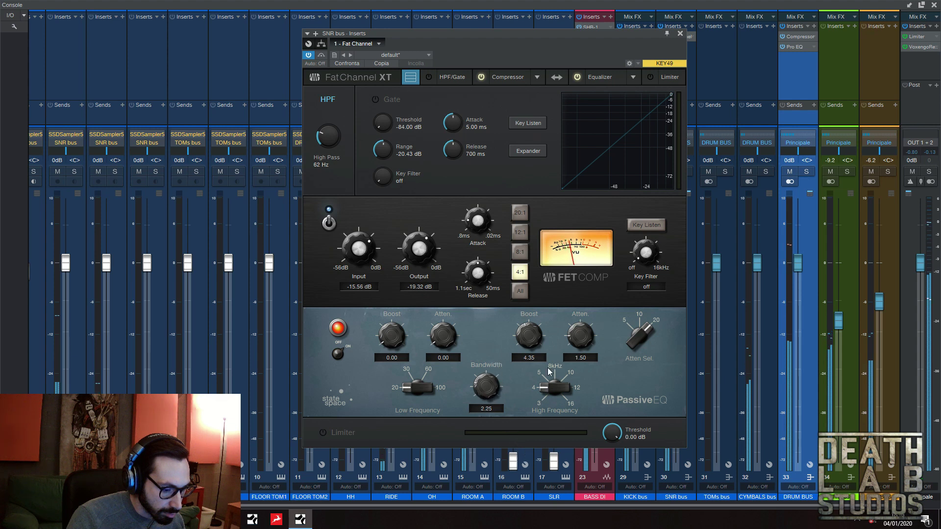
mouse_move(533, 333)
mouse_down()
mouse_move(531, 310)
mouse_move(533, 331)
mouse_up()
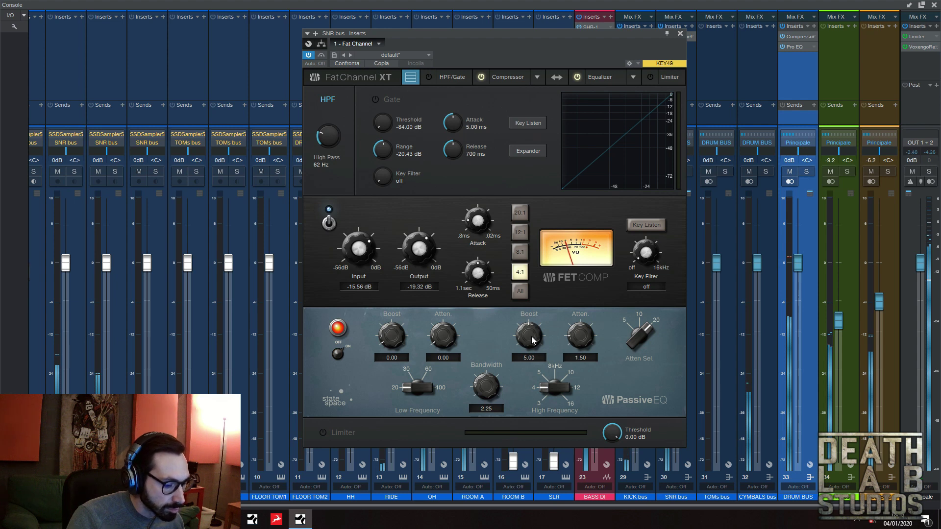
Enable the limiter and set its threshold to -9.94 dB.
click(322, 433)
drag(609, 446, 615, 482)
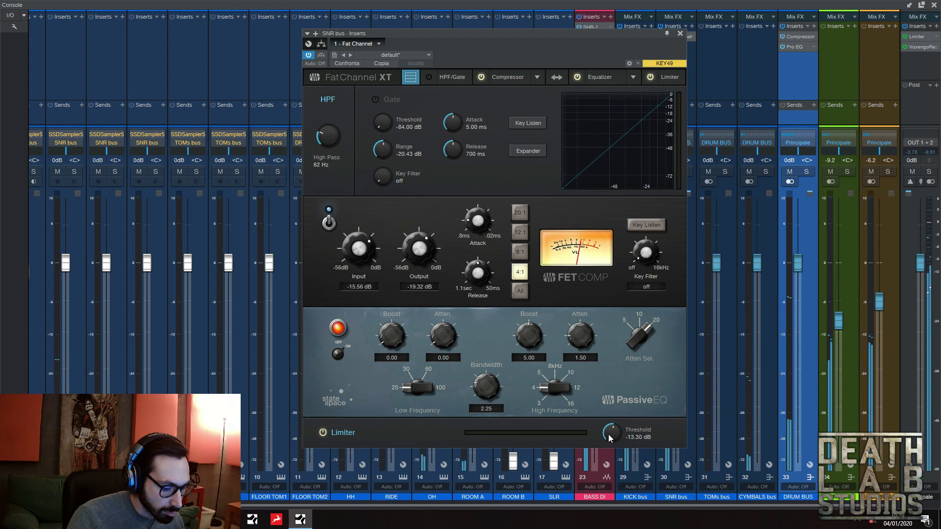
drag(610, 441, 606, 417)
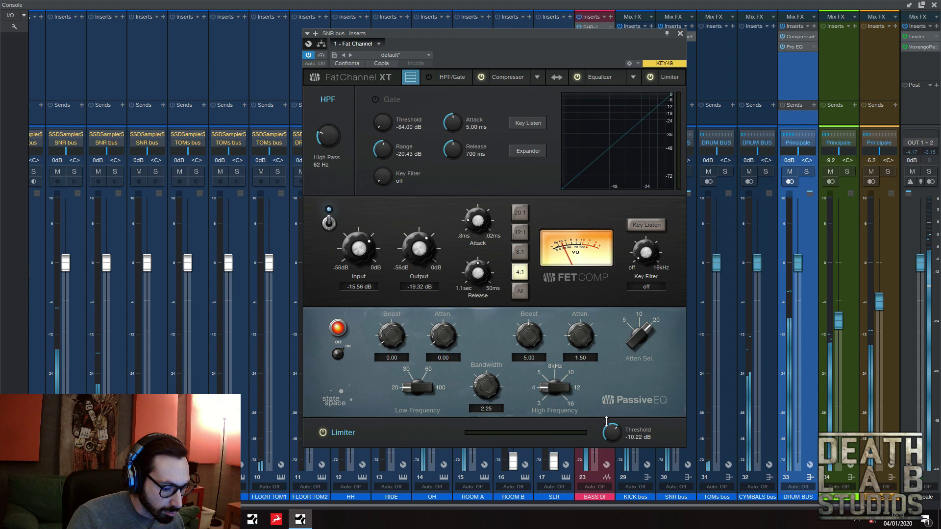
Compare the snare with the Passive EQ off and on, set its high-frequency boost to 3.60 and the limiter threshold to -10.92 dB.
click(339, 353)
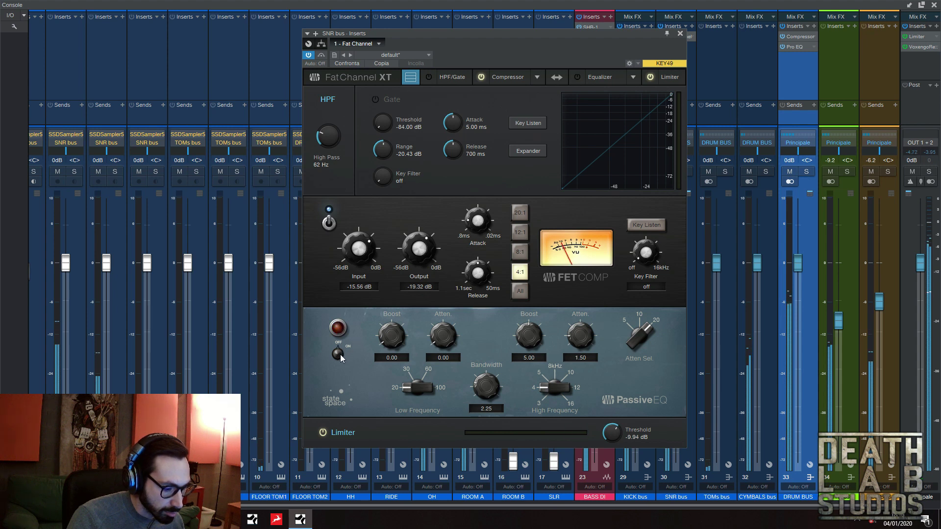
click(340, 354)
drag(529, 337, 555, 336)
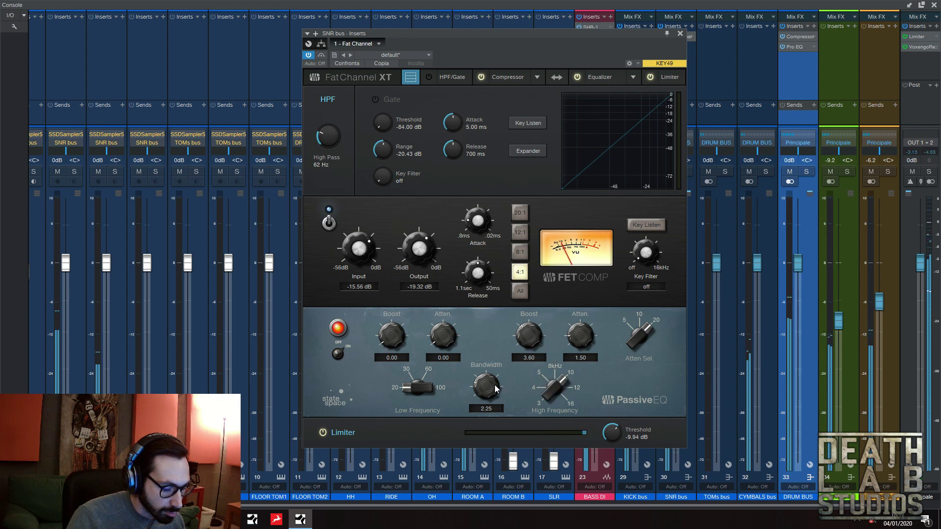
scroll(616, 433, down, 1)
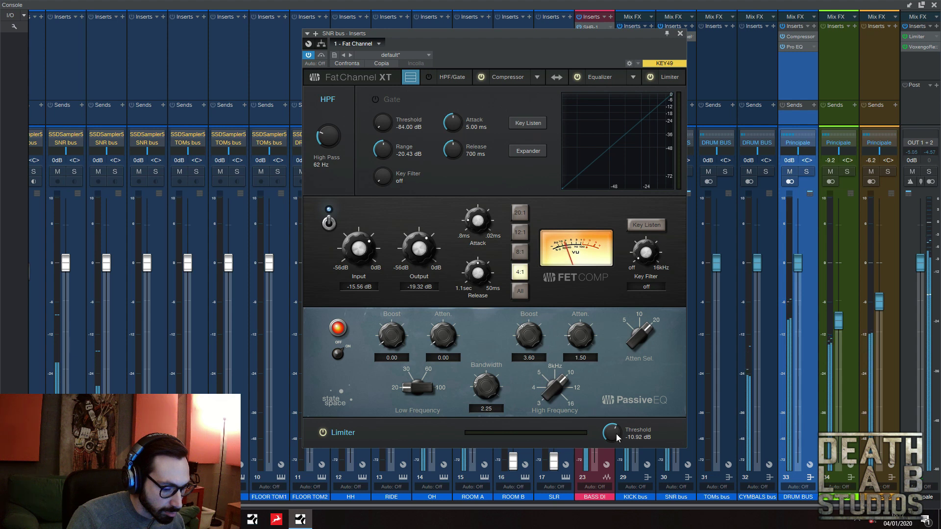
Set the SNR bus limiter threshold to -7.98 dB and the Passive EQ's low-frequency boost to 1.90 at 30 Hz.
drag(616, 434, 613, 412)
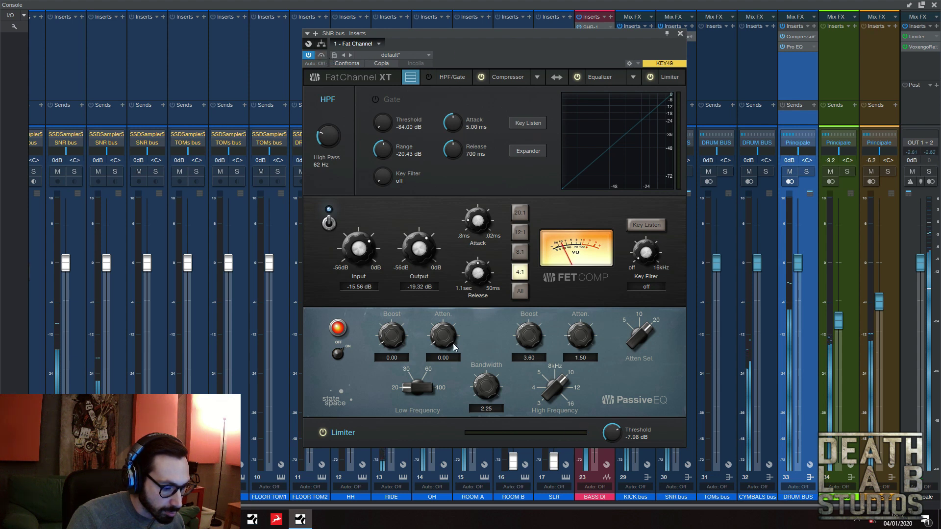
drag(394, 338, 393, 322)
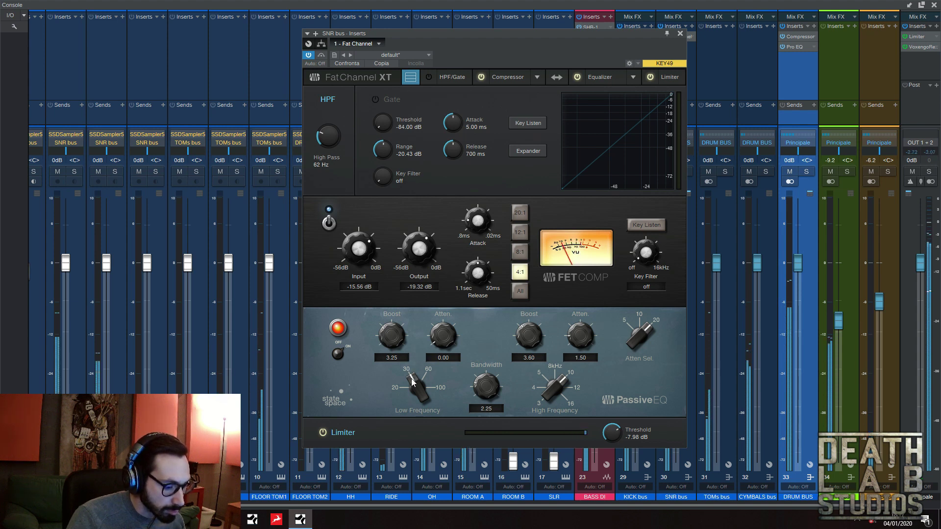
drag(418, 382, 419, 385)
drag(401, 340, 416, 372)
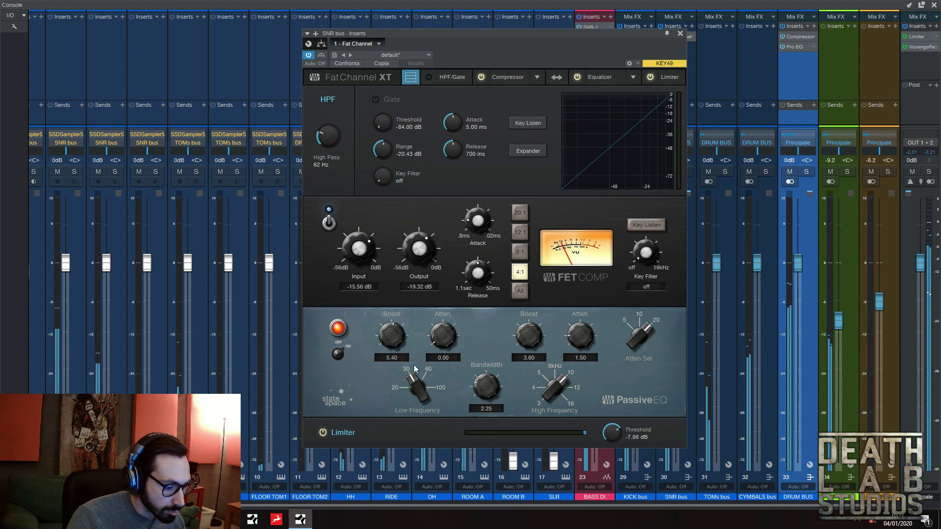
drag(392, 340, 426, 411)
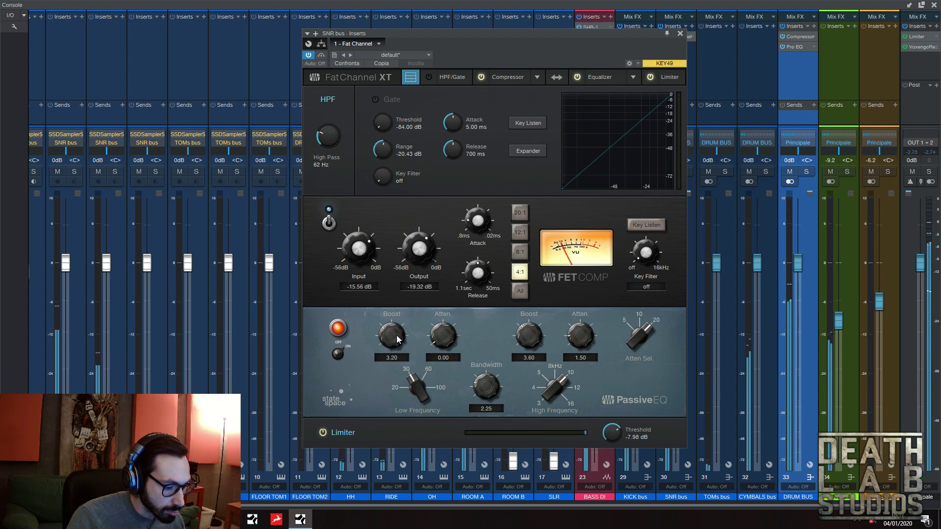
drag(397, 338, 397, 347)
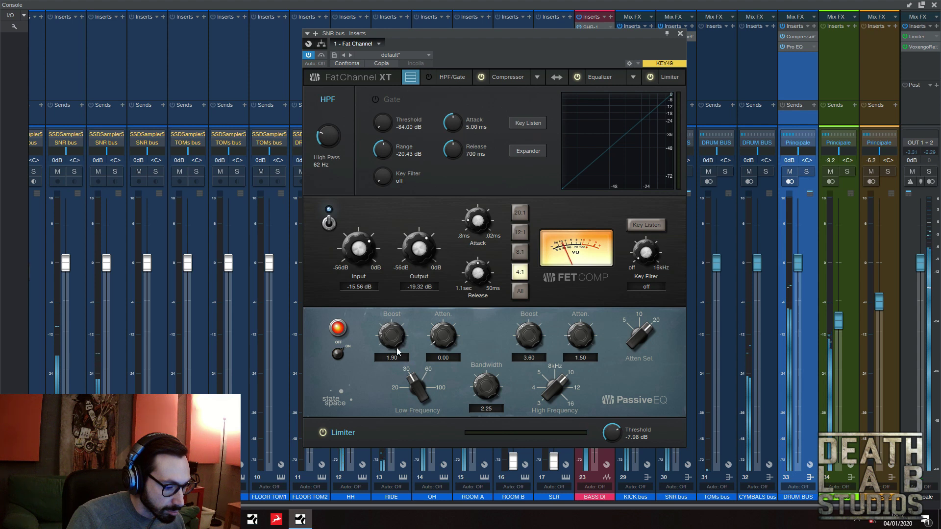
click(337, 355)
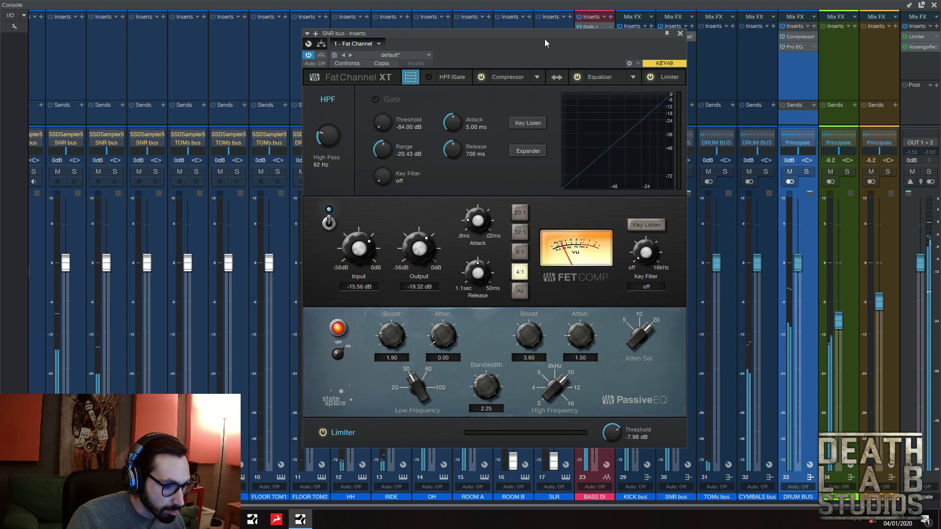
click(680, 34)
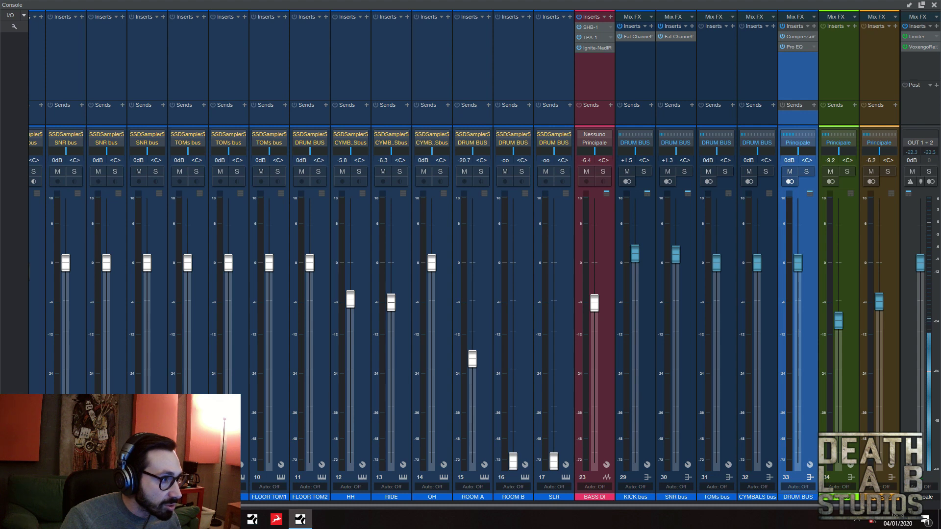
Start playback, insert Fat Channel on the TOMs bus with all sections shown, and set its high-pass filter to 256 Hz.
key(space)
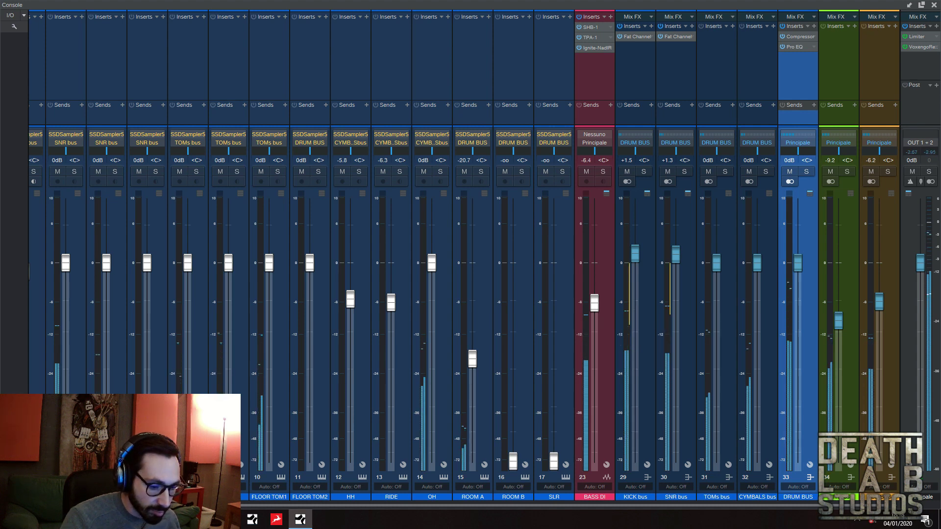
click(733, 26)
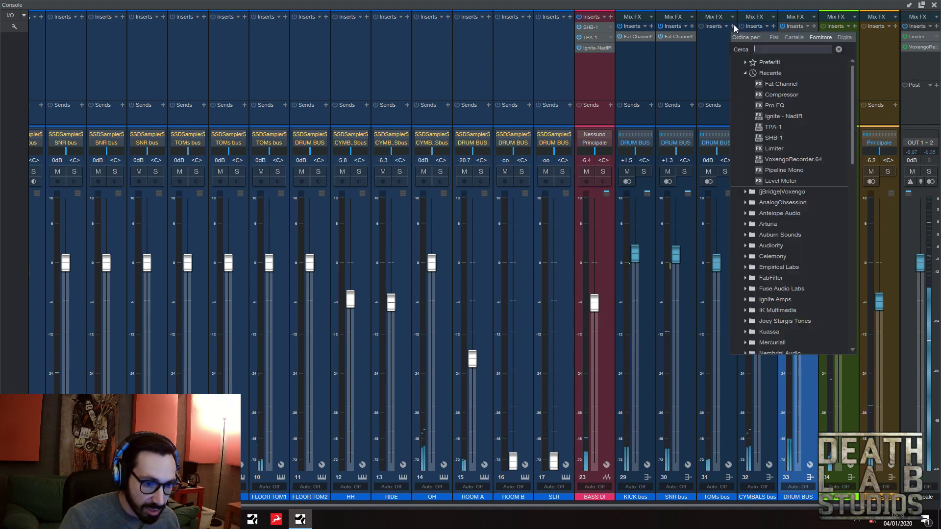
click(783, 84)
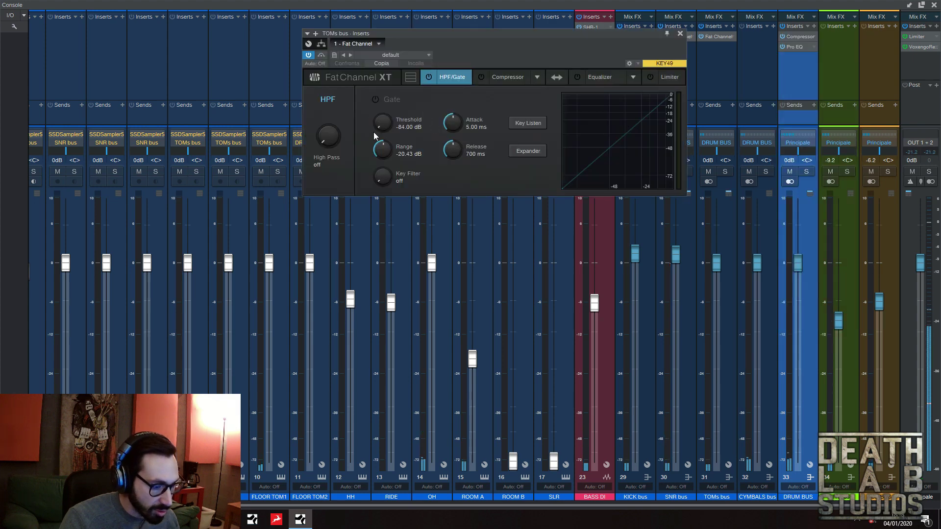
click(411, 77)
drag(338, 133, 321, 86)
drag(332, 140, 332, 122)
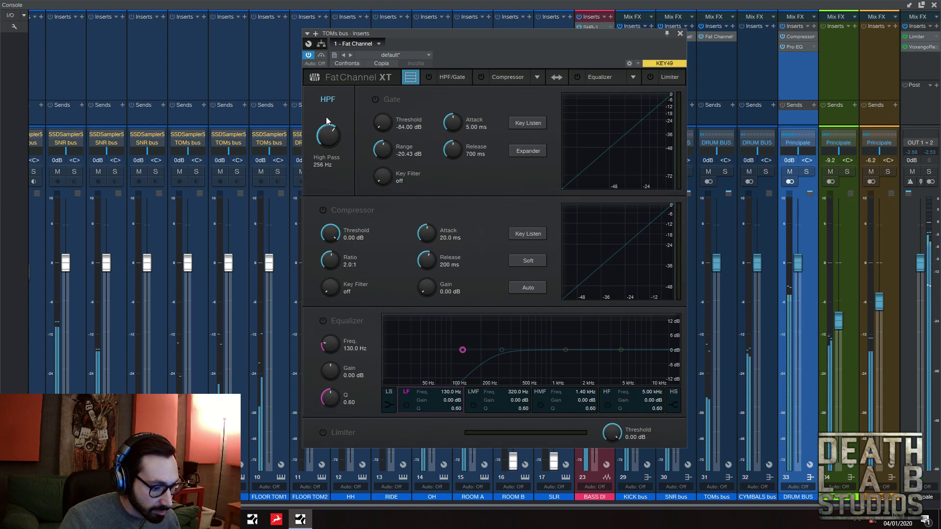
Enable the TOMs bus compressor with the FET model and set its input to -25.64 dB and output to -13.72 dB.
click(322, 210)
click(537, 77)
click(556, 114)
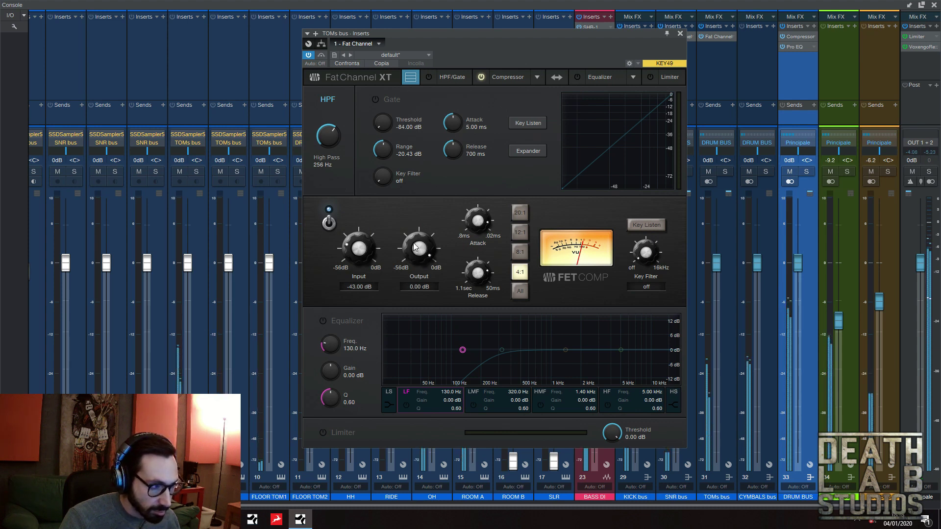
drag(361, 250, 365, 245)
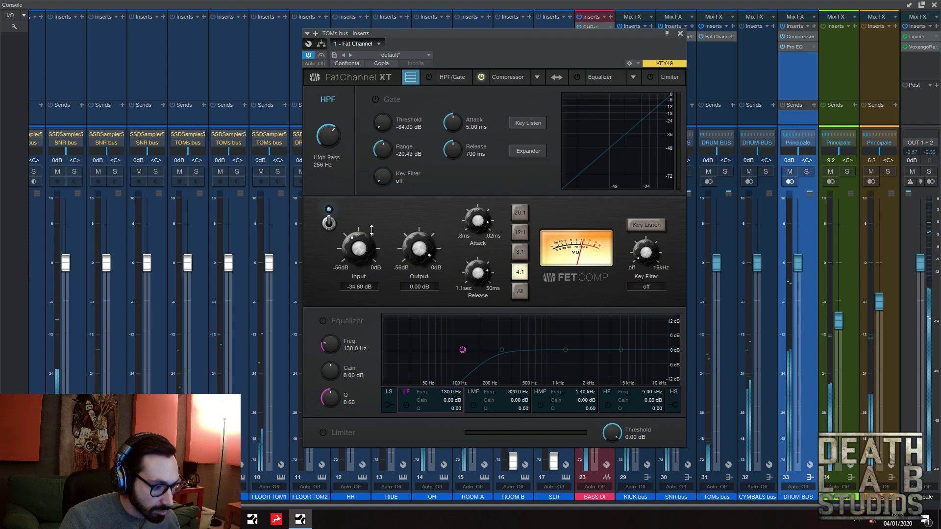
drag(365, 245, 429, 254)
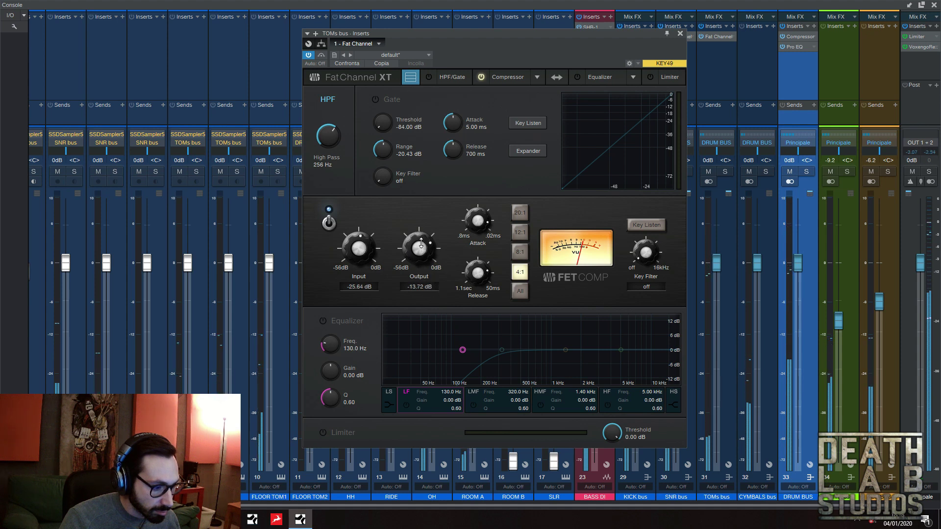
Set the FET compressor to 8:1, input -16.96 dB and output -15.96 dB, and lower the high-pass filter to 82 Hz.
click(519, 252)
drag(354, 253, 355, 240)
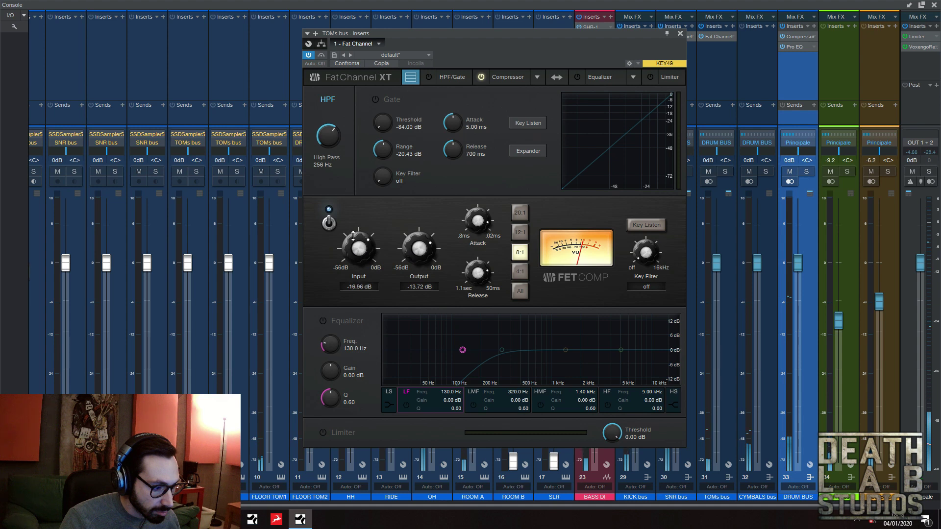
drag(416, 248, 416, 254)
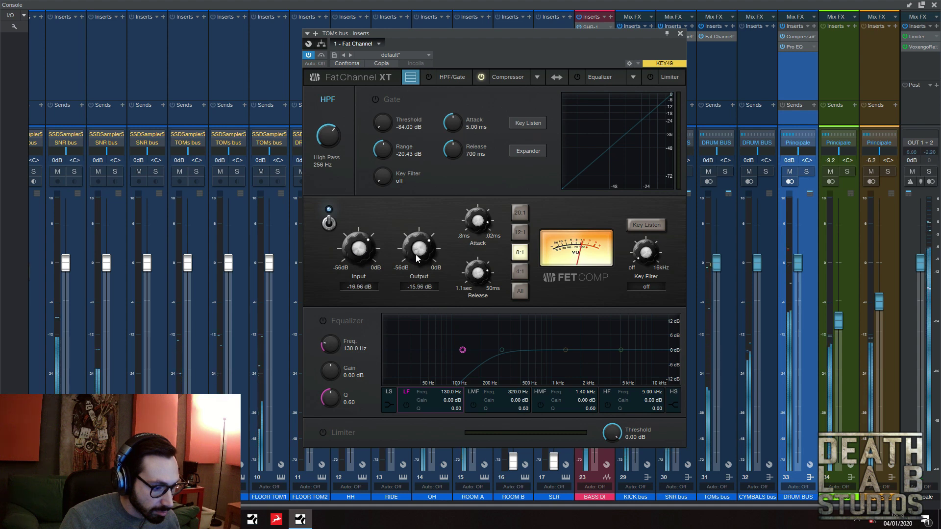
drag(328, 139, 337, 179)
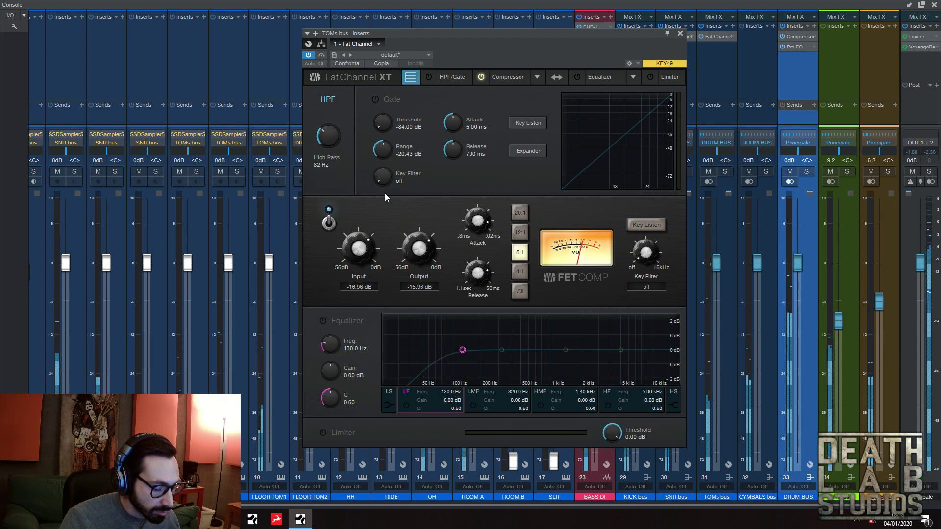
scroll(327, 136, up, 1)
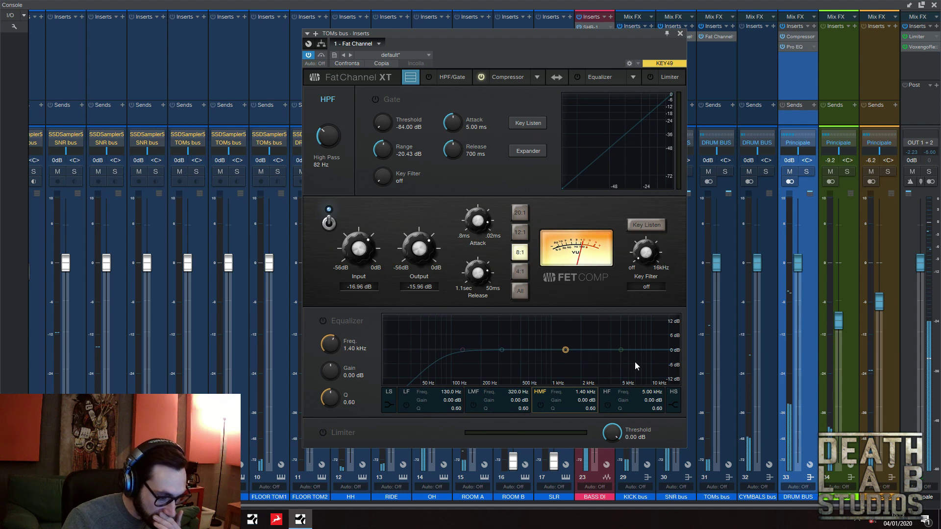
Enable the TOMs bus limiter and set its threshold to -7.98 dB.
mouse_move(612, 433)
mouse_down()
mouse_move(615, 460)
mouse_move(612, 437)
mouse_move(616, 446)
mouse_up()
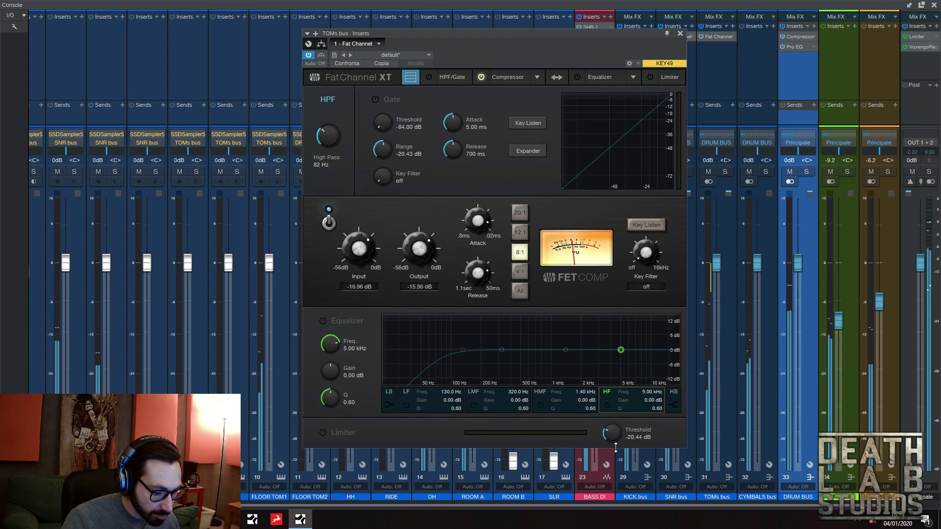
click(322, 434)
mouse_move(609, 430)
mouse_down()
mouse_move(613, 407)
mouse_move(613, 428)
mouse_up()
Boost the TOMs bus equalizer's high-mid band by 3.04 dB at 1.53 kHz.
click(463, 350)
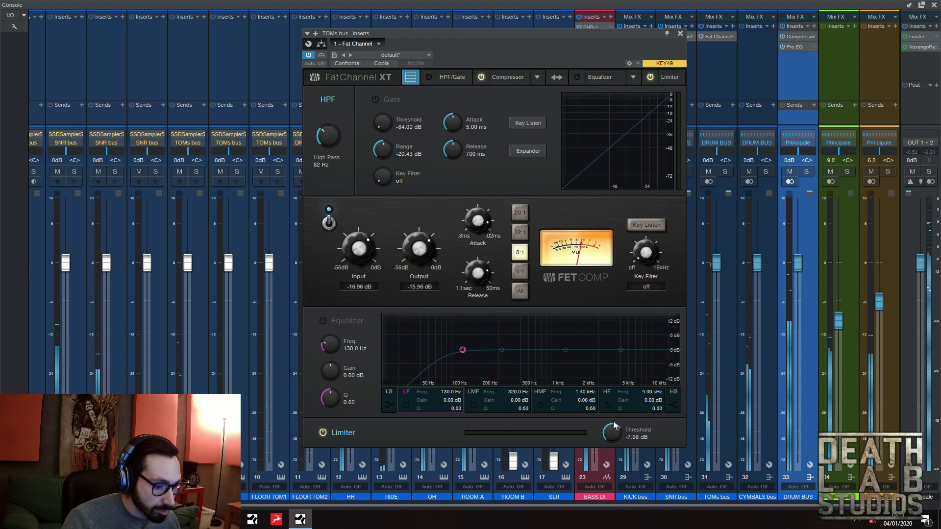
click(565, 350)
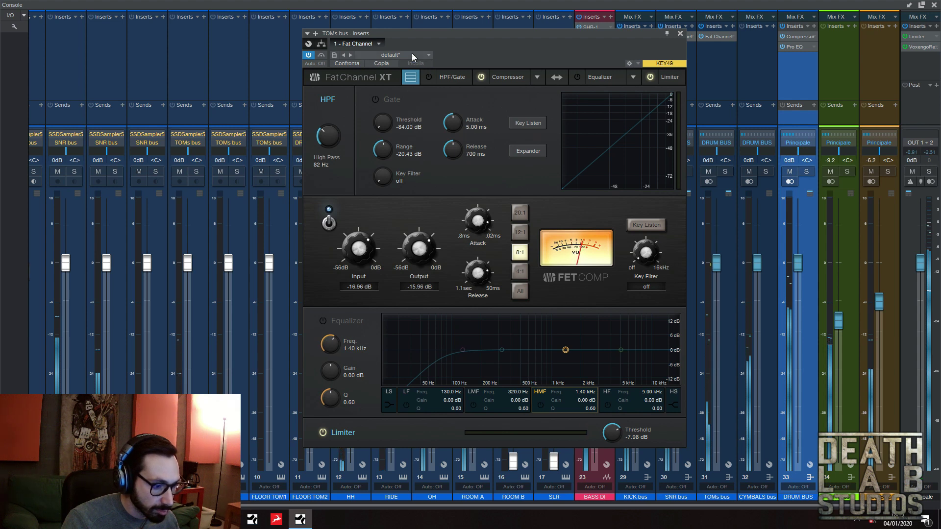
click(462, 350)
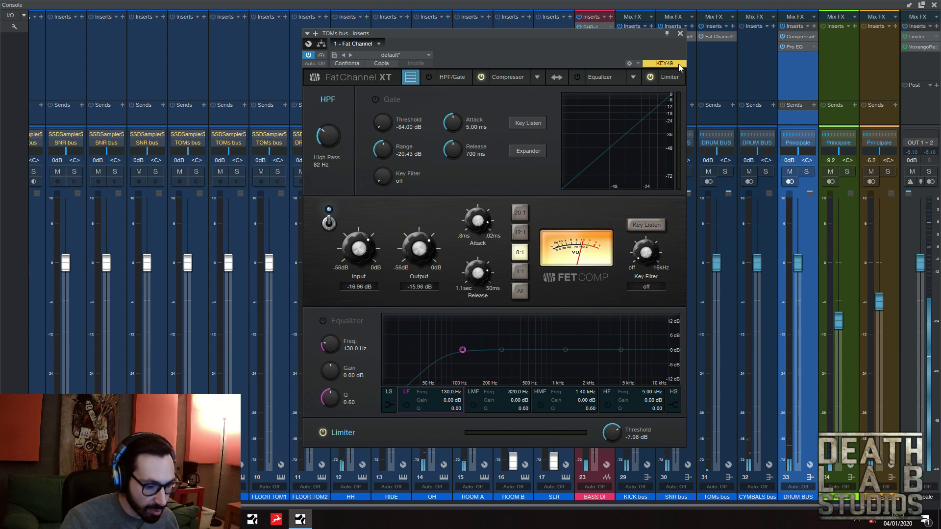
drag(565, 350, 570, 343)
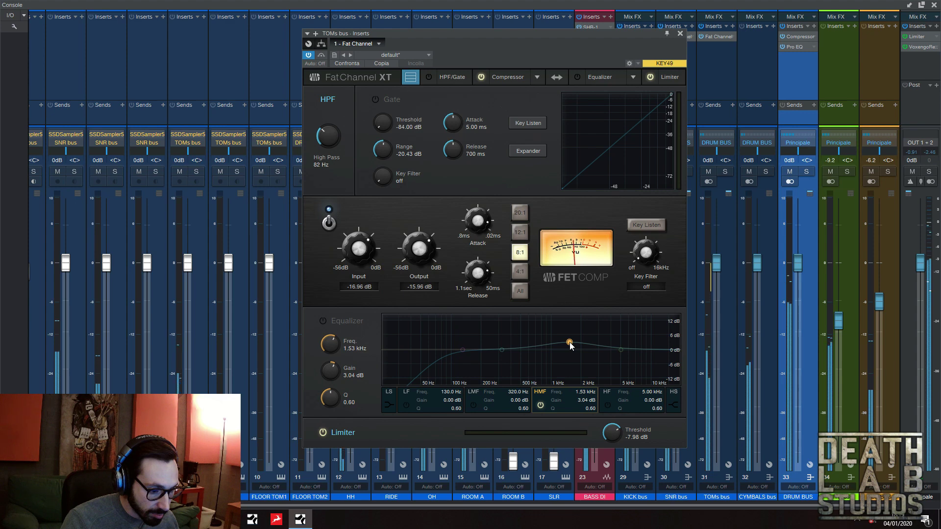
Enable the TOMs bus equalizer and lower the limiter threshold to -8.96 dB.
click(680, 34)
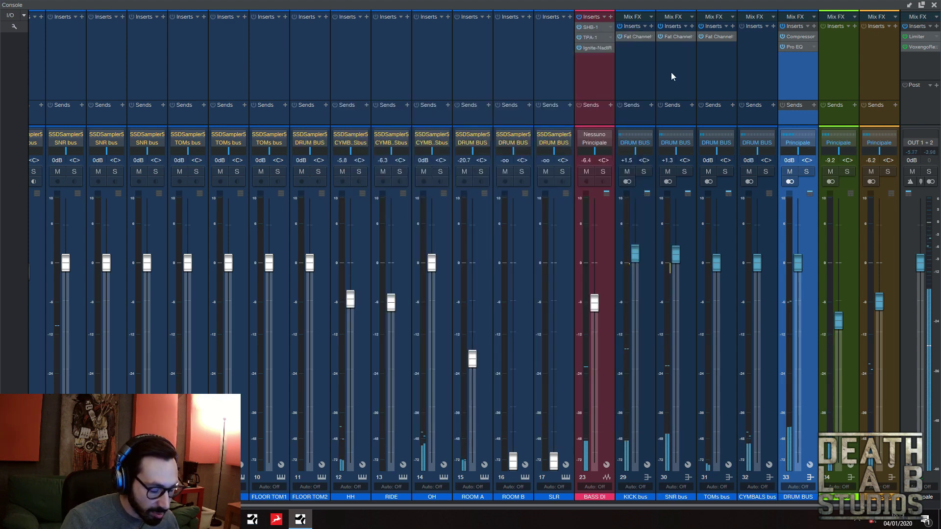
click(724, 38)
click(323, 322)
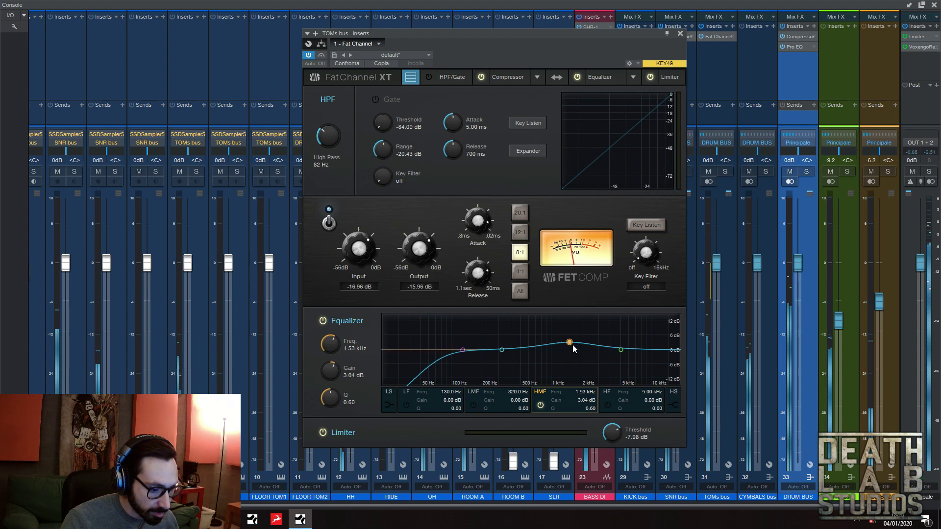
click(680, 34)
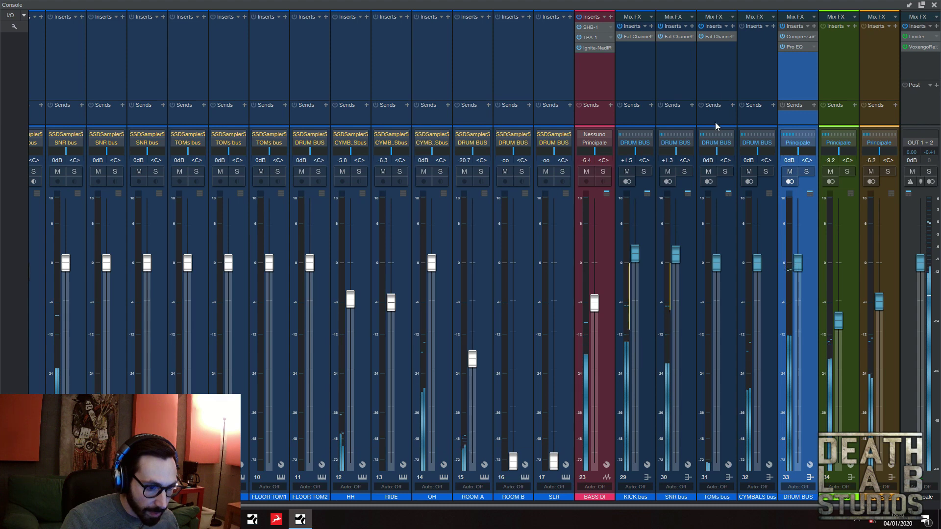
click(713, 38)
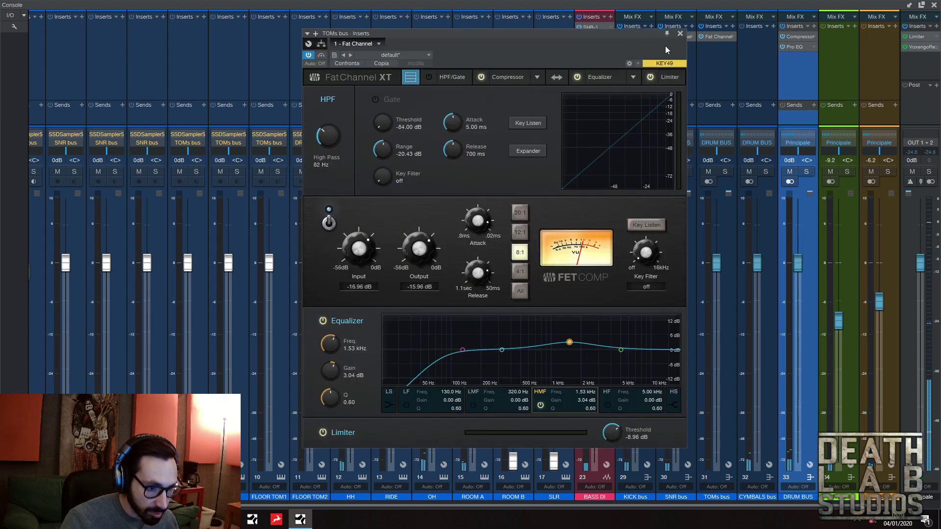
click(680, 34)
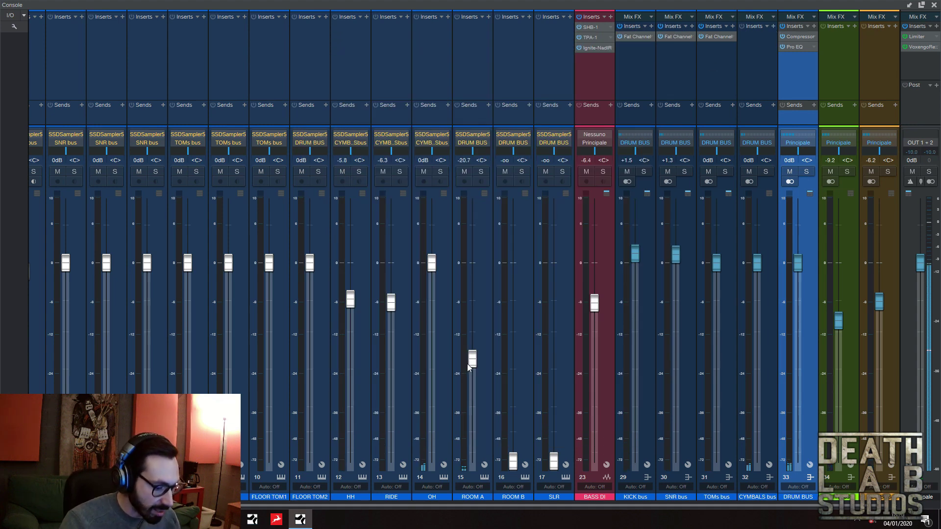
Insert Fat Channel on the CYMBALS bus, set its high-pass filter to 266 Hz and enable the equalizer.
click(773, 26)
click(803, 82)
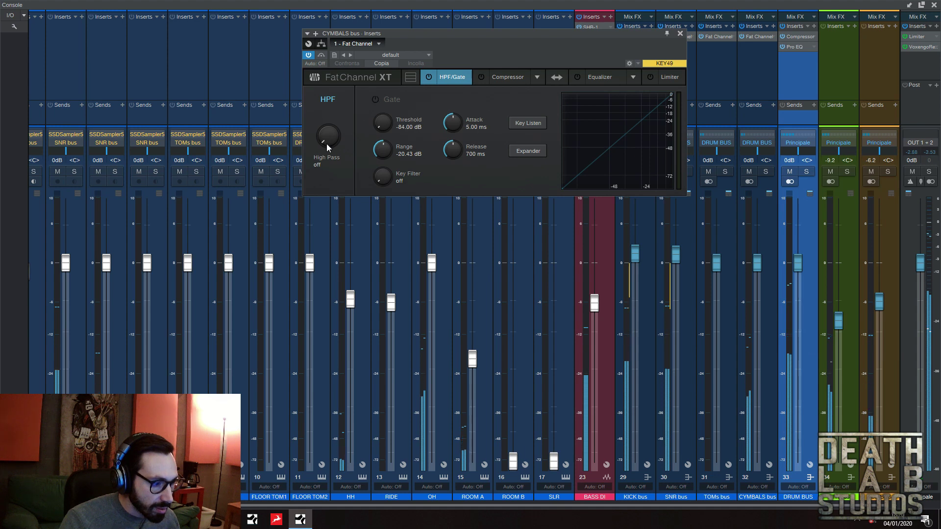
drag(327, 147, 325, 89)
drag(325, 92, 327, 85)
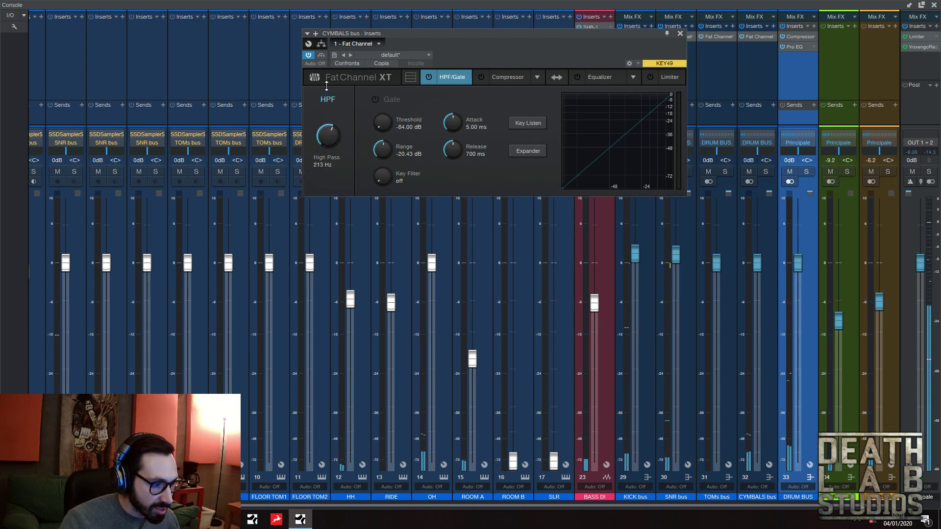
scroll(328, 125, up, 2)
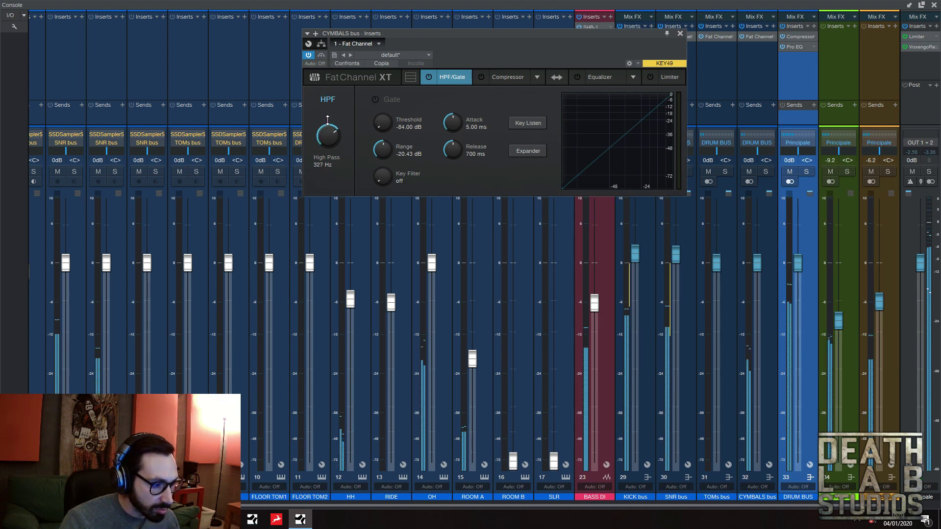
drag(329, 111, 335, 133)
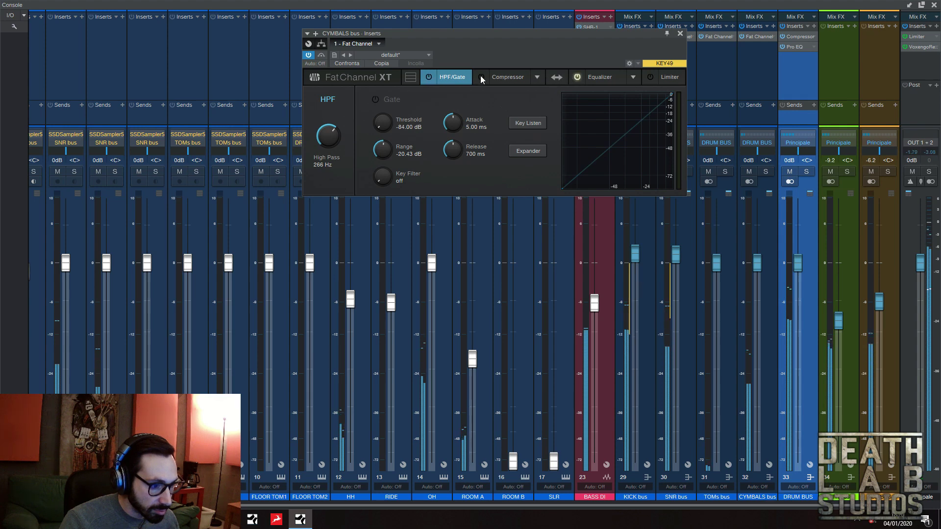
Enable the CYMBALS bus compressor with the Tube model and set its gain to 64.00 and peak reduction to 72.00.
click(410, 77)
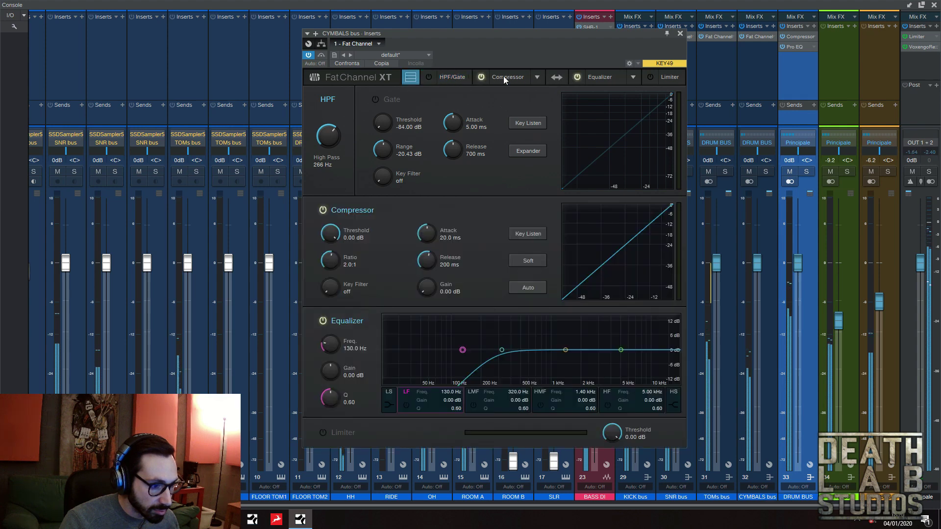
click(538, 78)
click(553, 101)
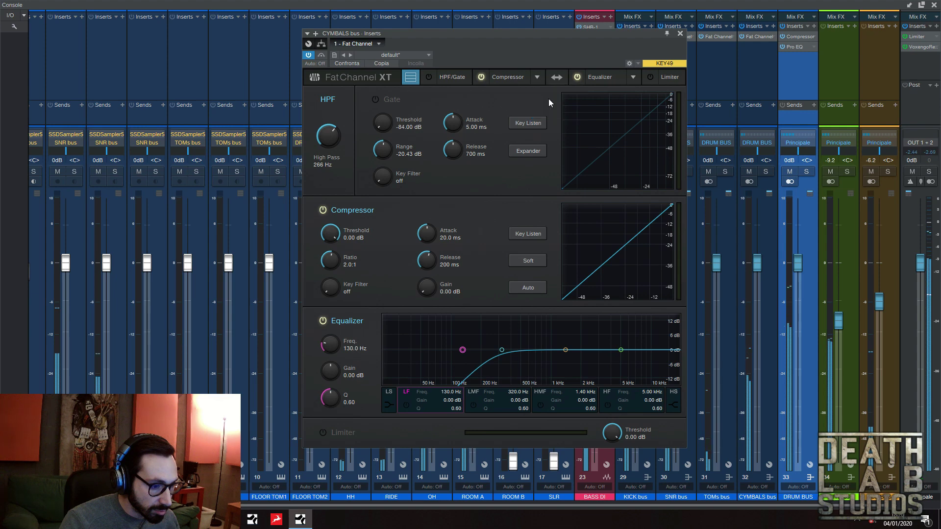
drag(409, 247, 410, 237)
drag(577, 245, 587, 187)
drag(418, 242, 420, 235)
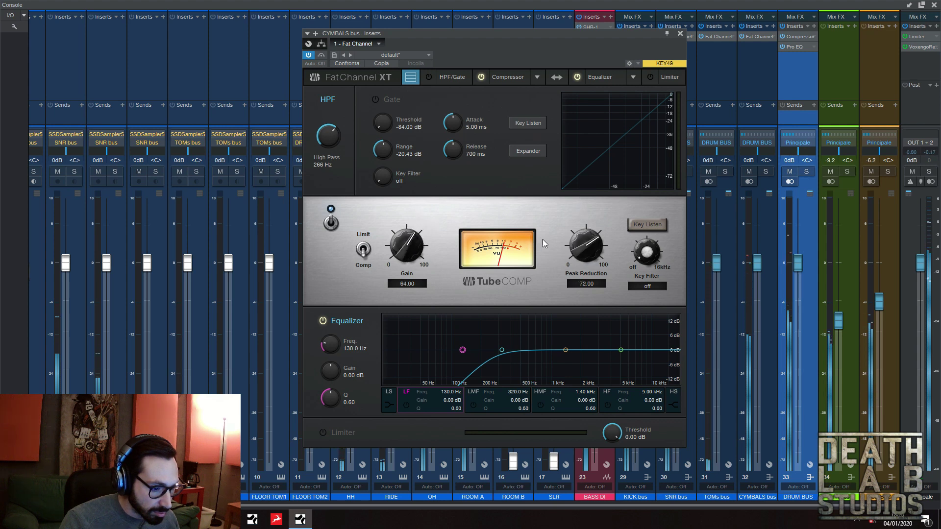
Set the CYMBALS bus Tube compressor's peak reduction to 95.50 and gain to 51.00, comparing against bypass.
drag(587, 243, 589, 231)
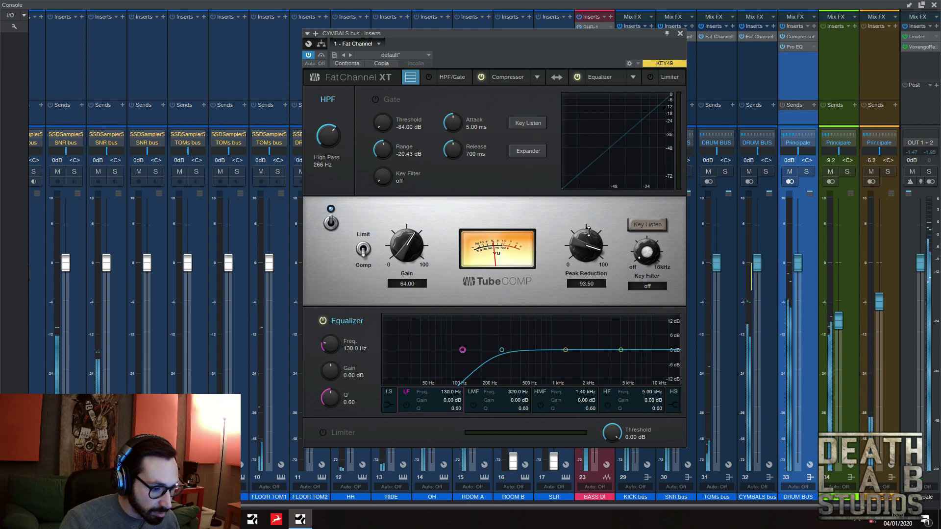
drag(589, 246, 588, 240)
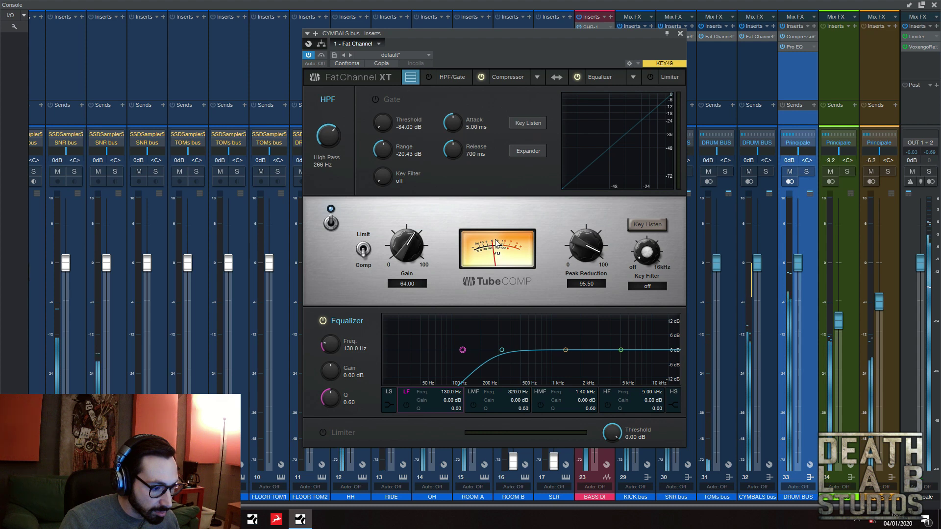
click(331, 223)
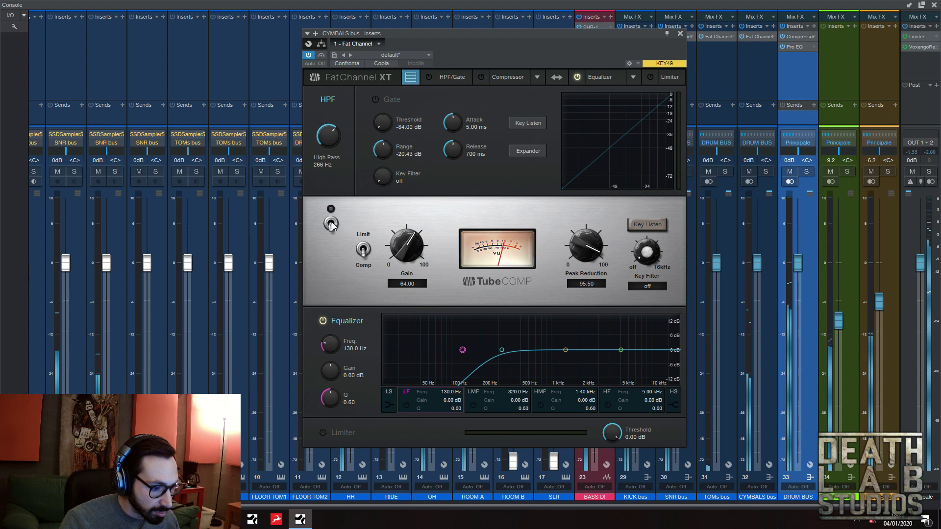
click(331, 223)
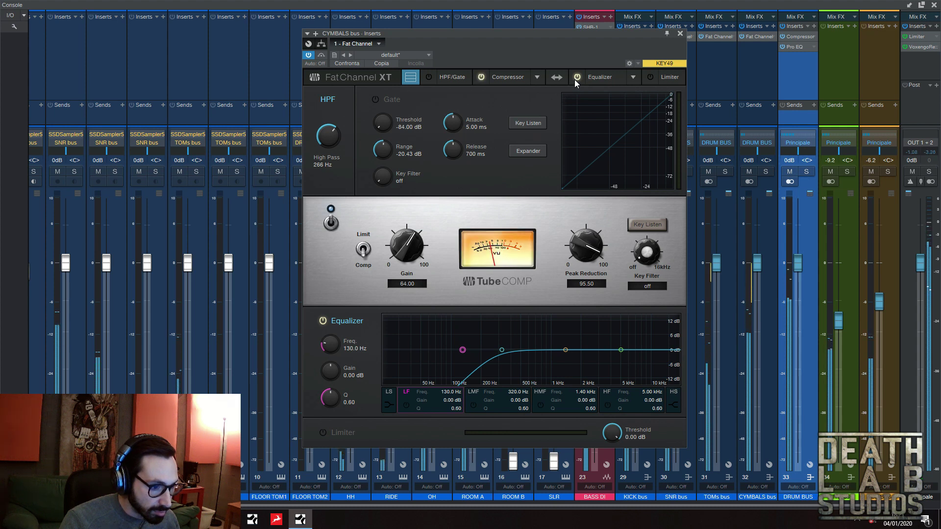
drag(406, 249, 405, 259)
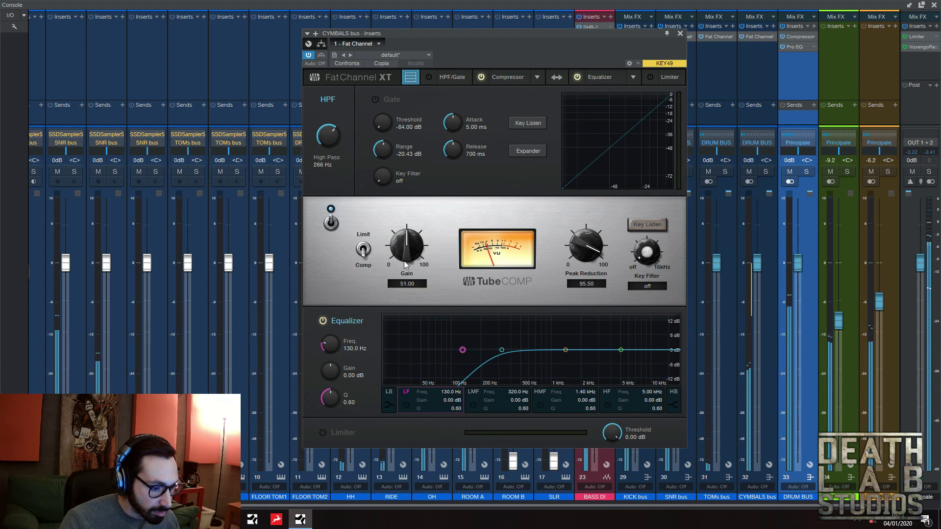
Set the Tube compressor's peak reduction to 95.00 and tune its key filter to 3.08 kHz using Key Listen with the CYMBALS bus soloed.
drag(586, 248, 648, 201)
drag(648, 251, 650, 245)
click(647, 224)
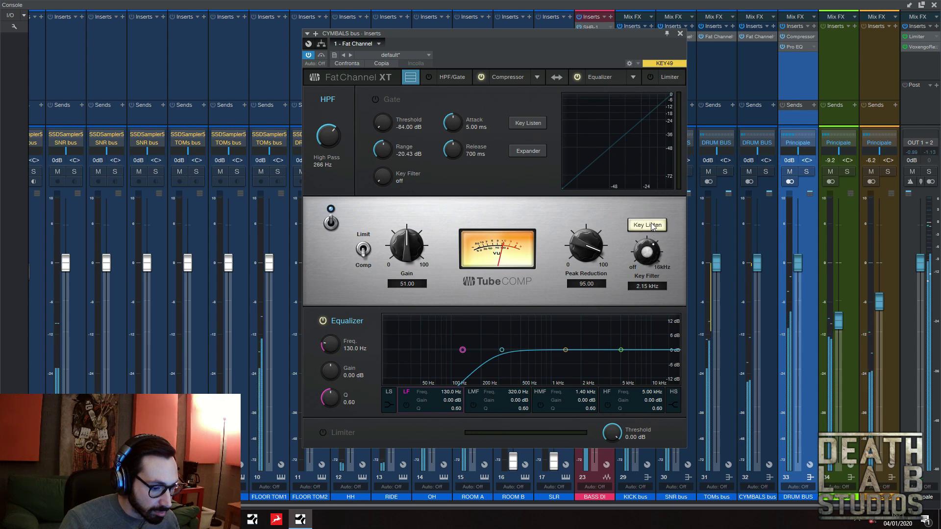
click(765, 171)
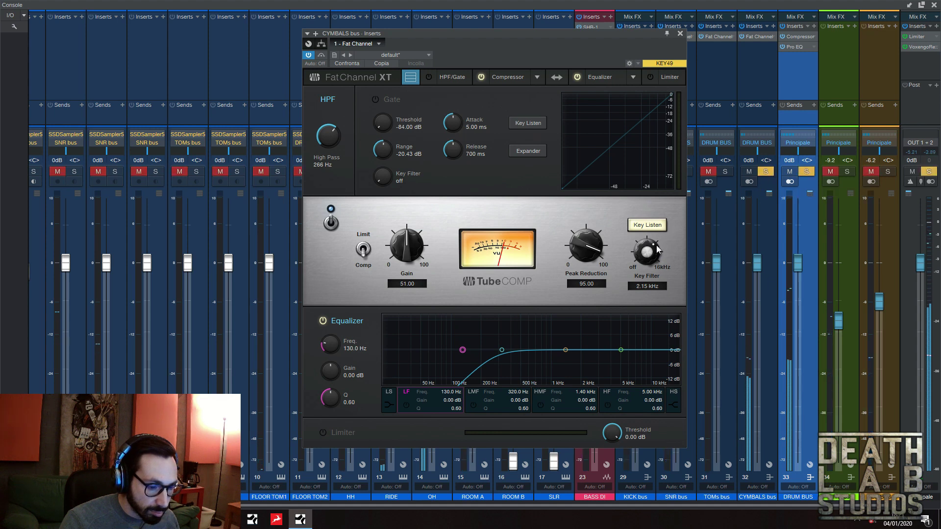
drag(656, 251, 658, 327)
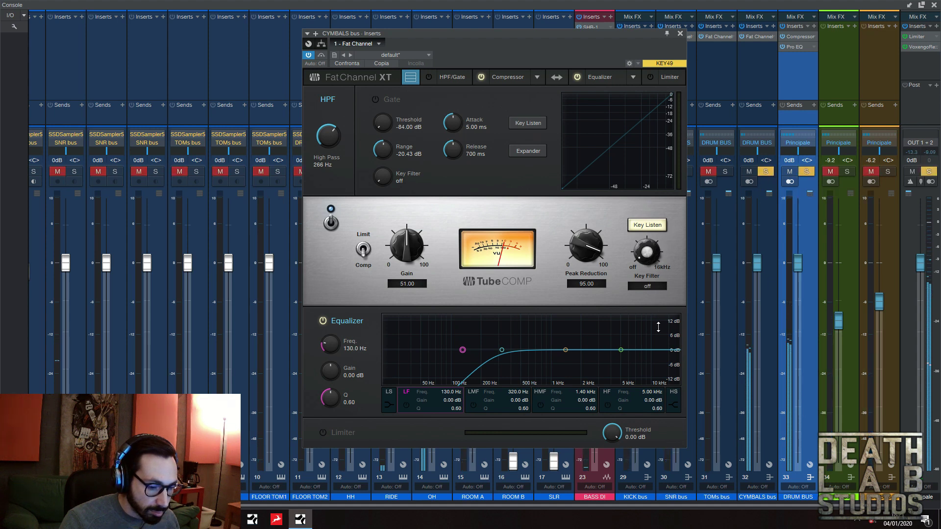
drag(658, 309, 650, 278)
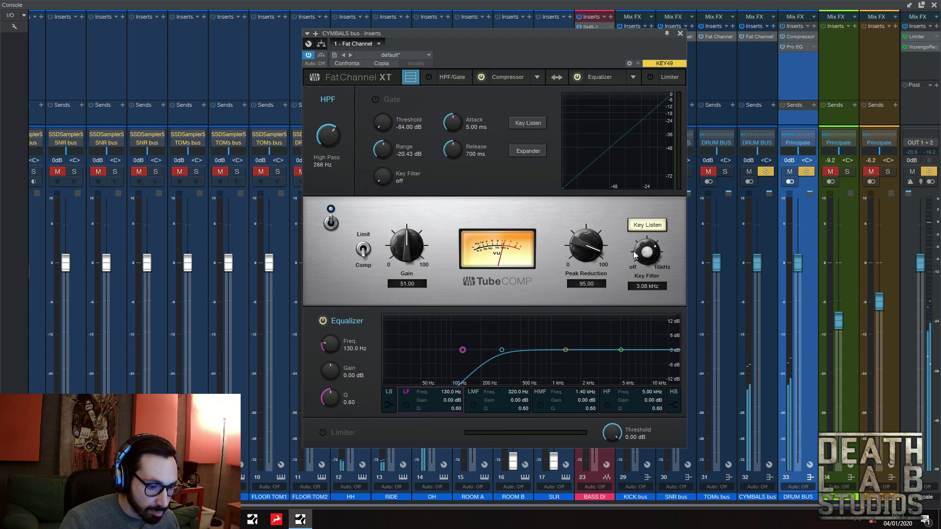
click(647, 226)
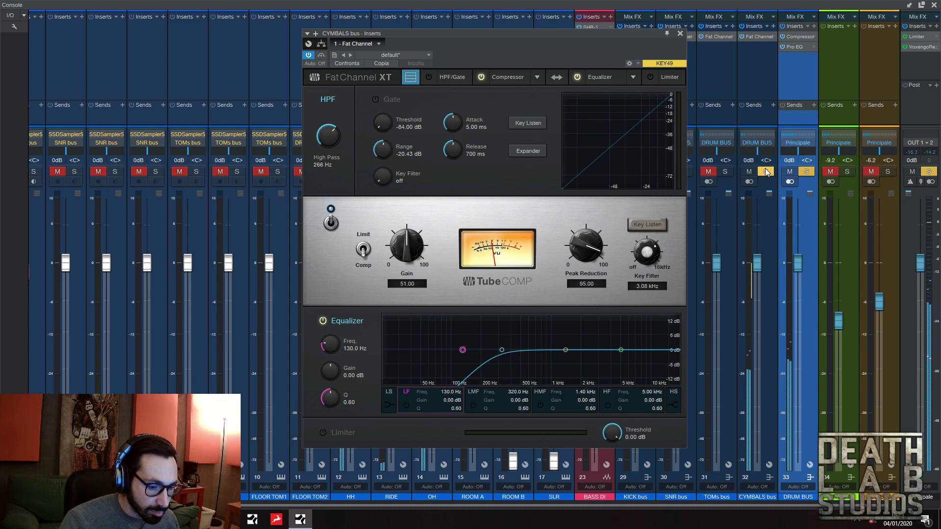
Compare the Tube compressor with bypass, set gain to 51.50 and peak reduction to 98.50, and unsolo the CYMBALS bus.
click(331, 223)
click(331, 223)
drag(410, 255, 410, 253)
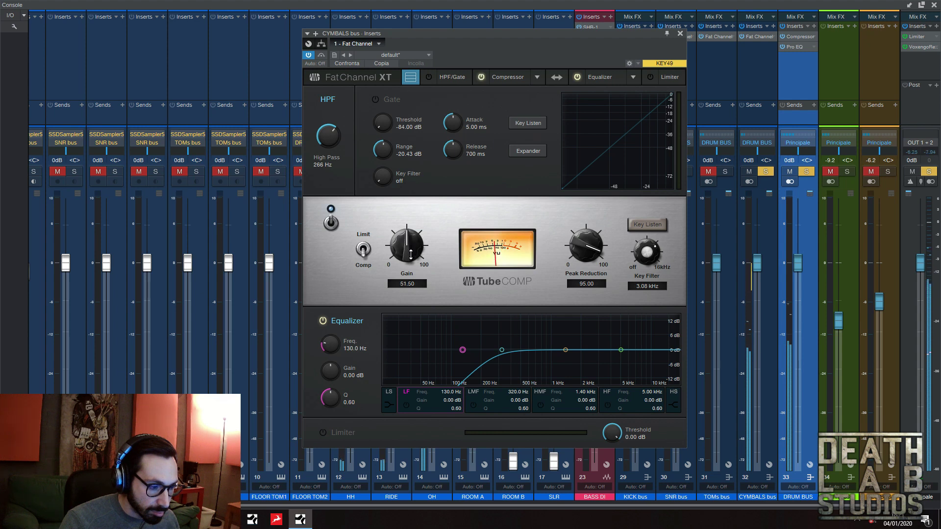
drag(582, 252, 581, 249)
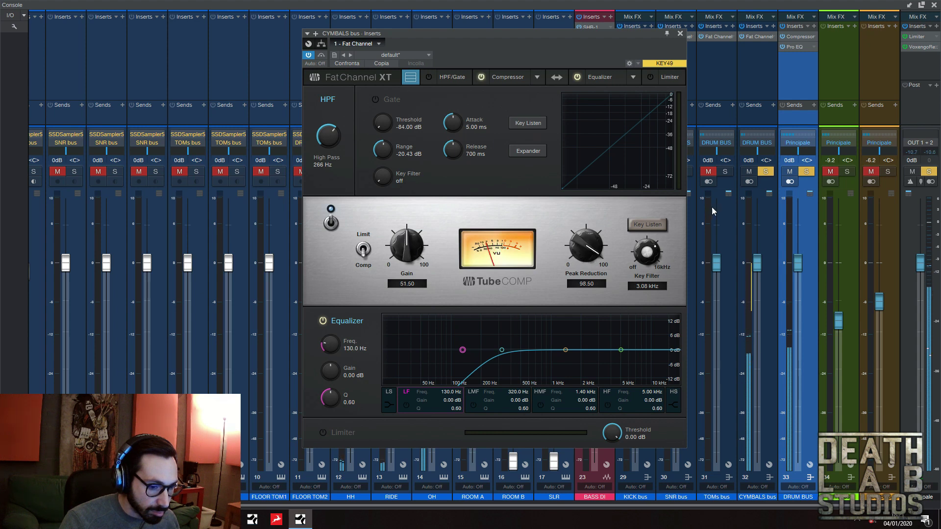
click(766, 172)
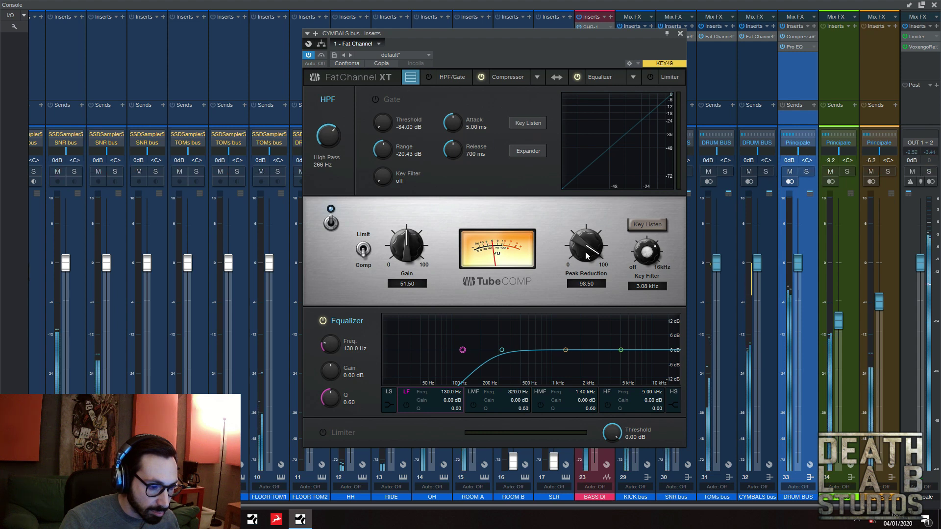
Reduce the Tube compressor's peak reduction to 80.00 and its gain to 46.00 on the CYMBALS bus.
drag(587, 255, 586, 256)
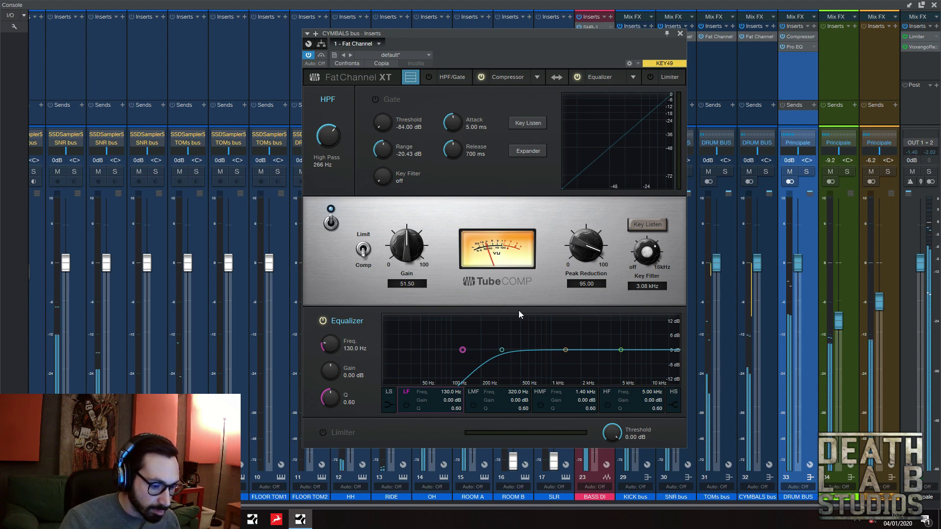
click(496, 349)
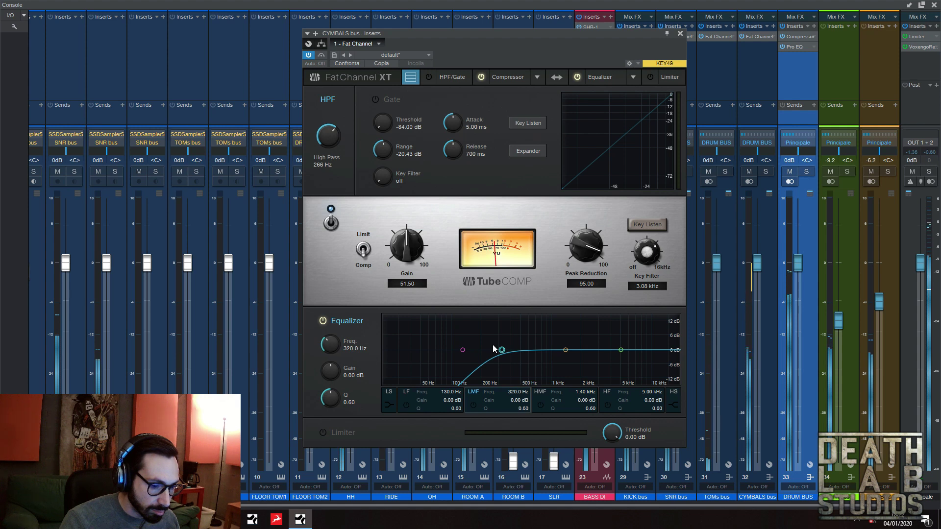
drag(578, 253, 582, 260)
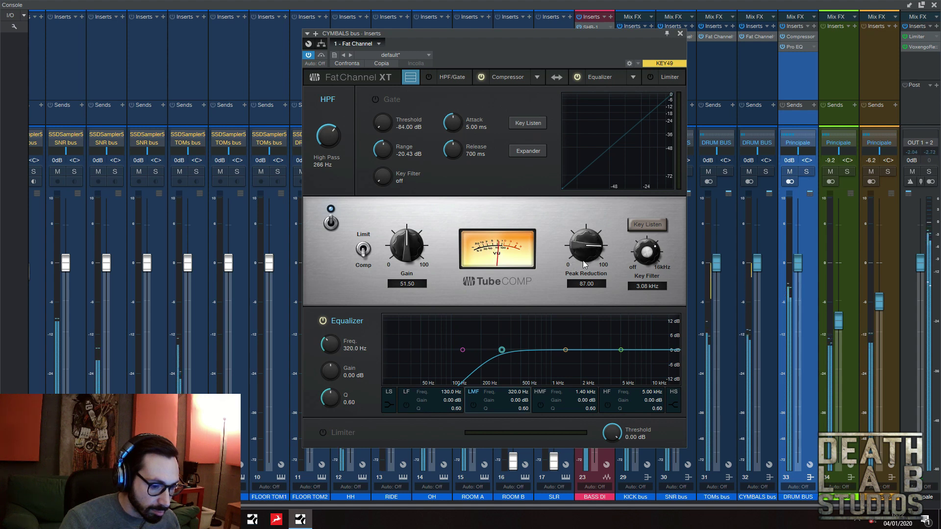
drag(584, 254, 584, 259)
drag(414, 245, 414, 249)
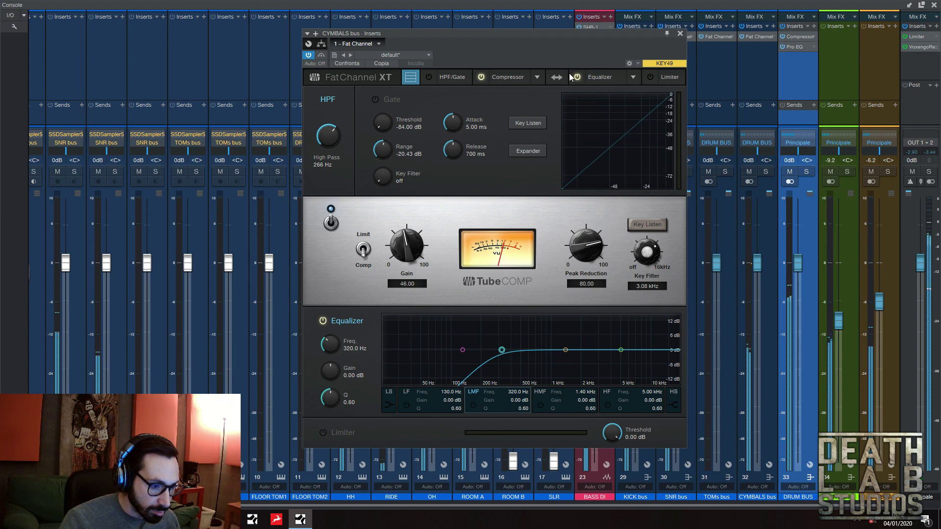
Switch the CYMBALS bus compressor to the FET model with input -27.32 dB, output -12.04 dB and an 8:1 ratio.
click(538, 78)
click(551, 114)
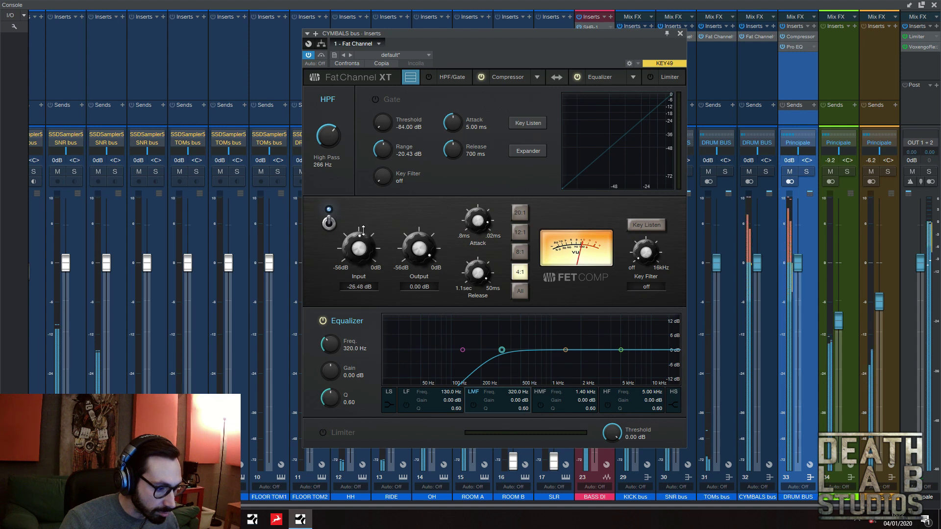
drag(405, 243, 428, 265)
click(519, 252)
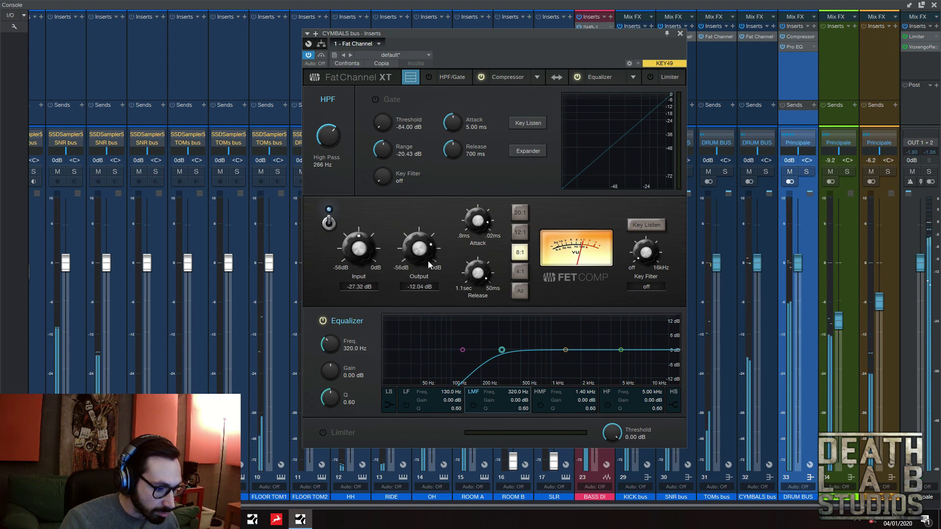
Tune the FET compressor's key filter to 4.16 kHz using Key Listen and slow its release to about midway.
drag(646, 251, 651, 187)
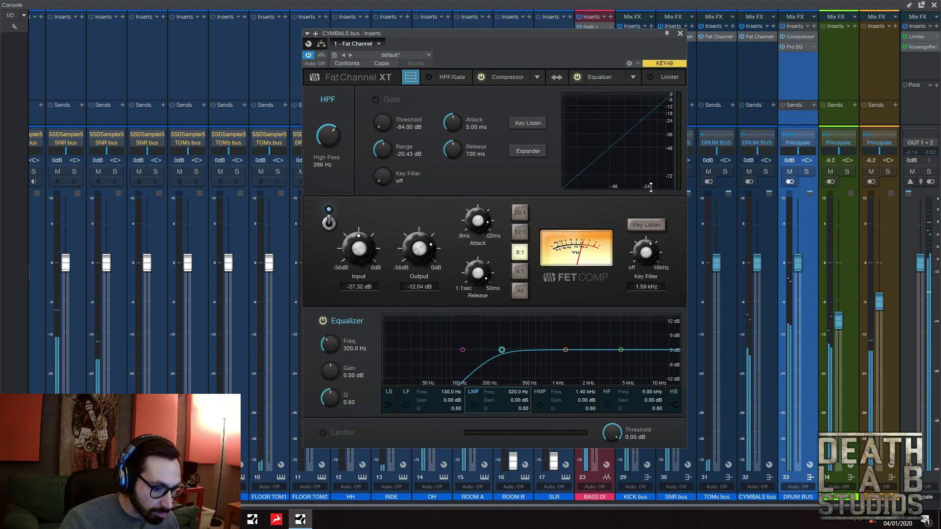
click(655, 224)
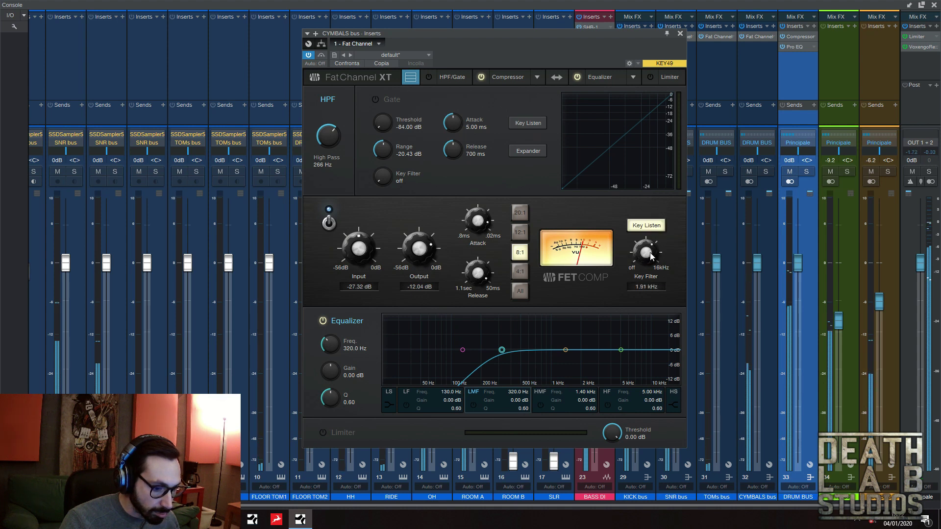
click(648, 225)
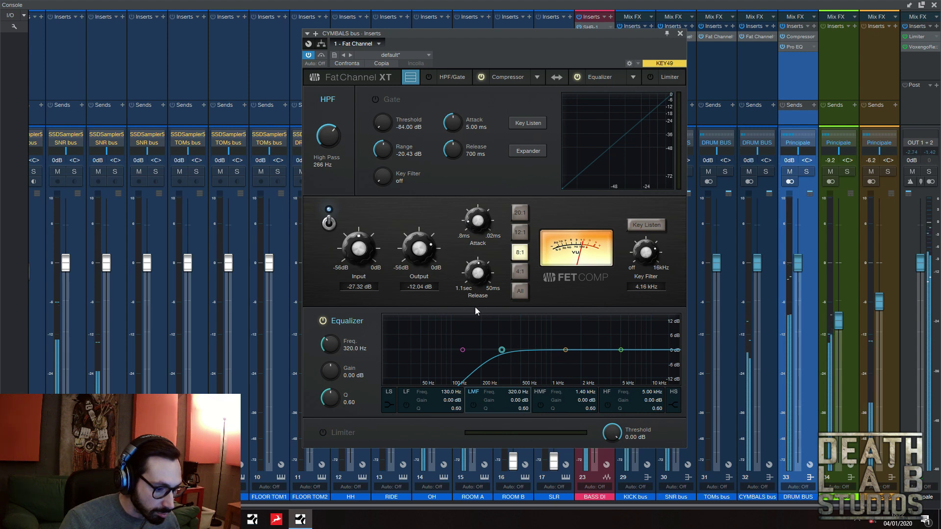
Compare the FET compressor with bypass, lower its output to -13.16 dB and close the CYMBALS bus Fat Channel.
click(329, 223)
click(329, 223)
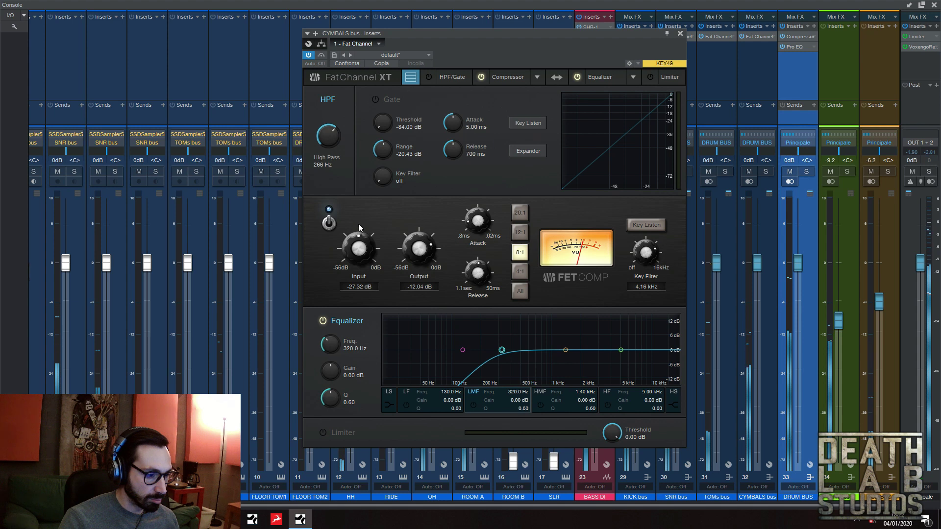
click(329, 221)
click(328, 222)
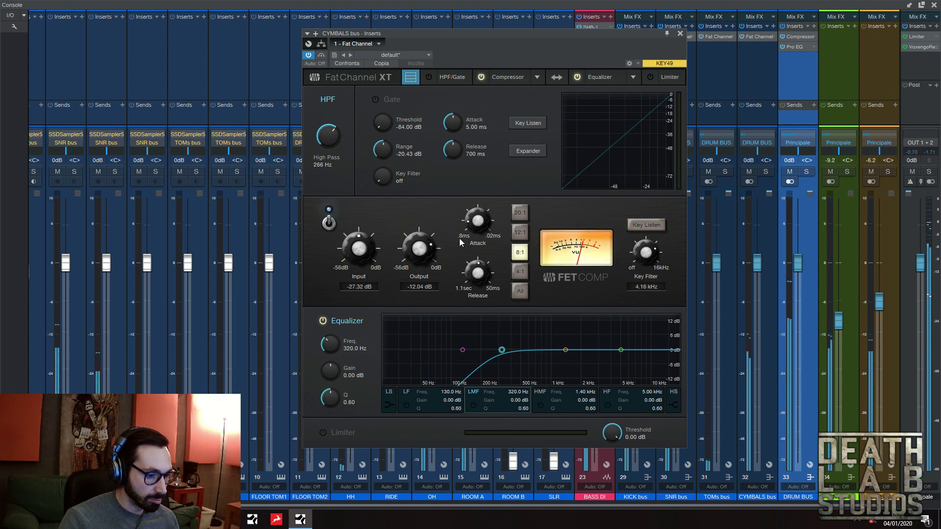
mouse_move(424, 249)
mouse_down()
mouse_move(426, 261)
mouse_move(426, 251)
mouse_up()
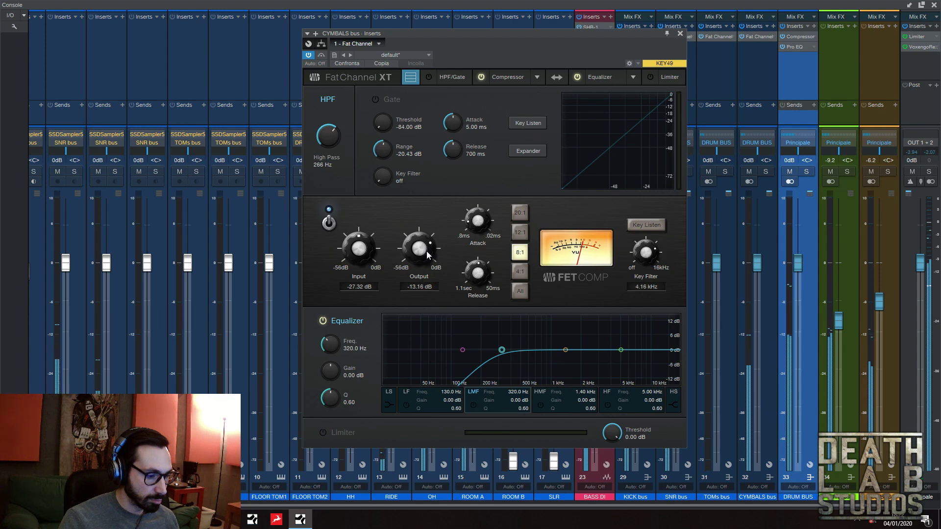
click(680, 34)
Balance the drum bus faders: KICK at +0.5 dB, SNR at -0.1 dB, TOMs at -4.8 dB and CYMBALS at -1.1 dB.
drag(676, 258, 632, 266)
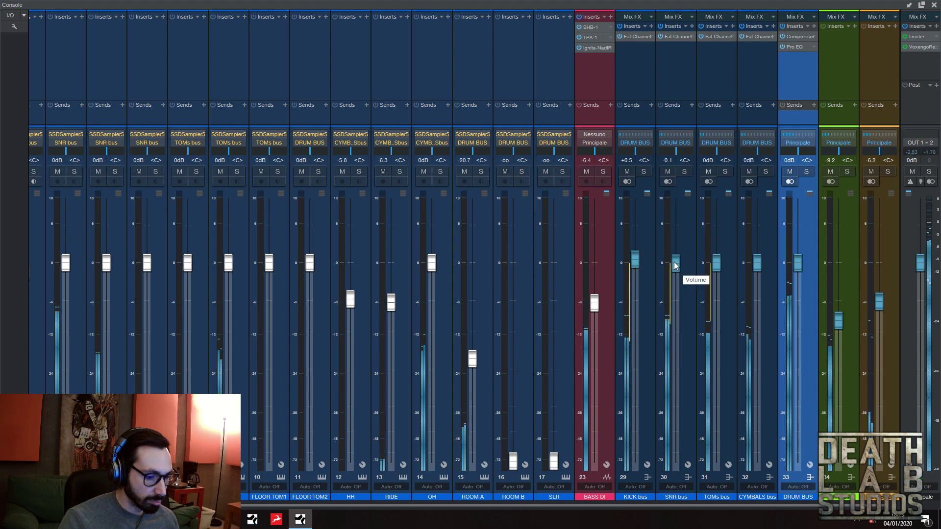
drag(715, 267, 716, 281)
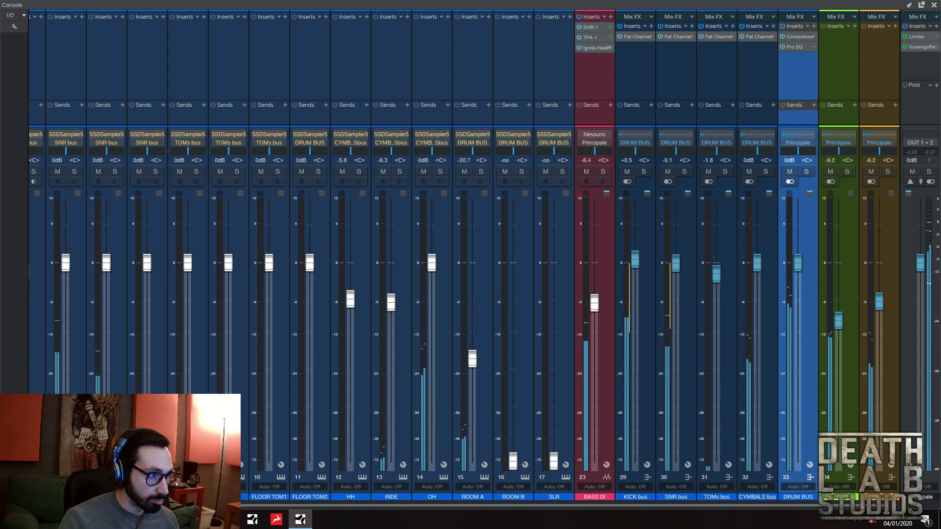
drag(717, 277, 717, 291)
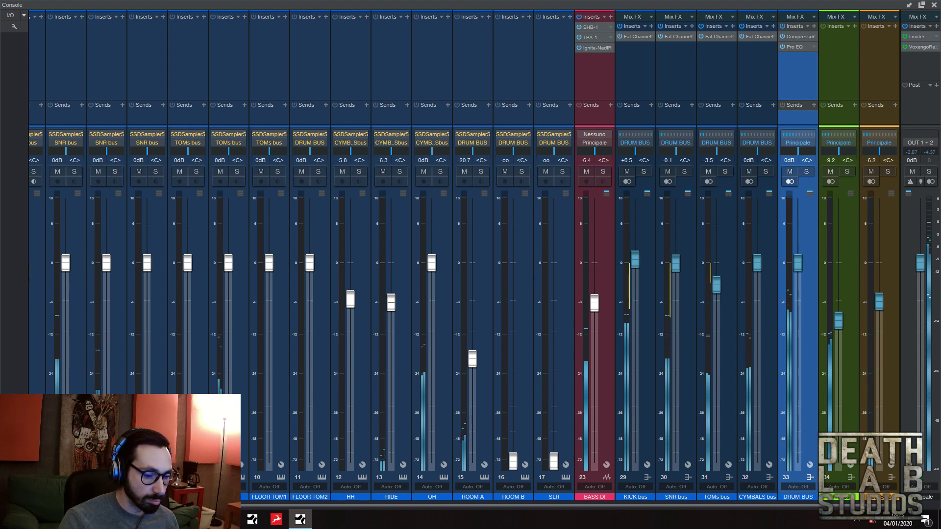
drag(717, 275, 717, 282)
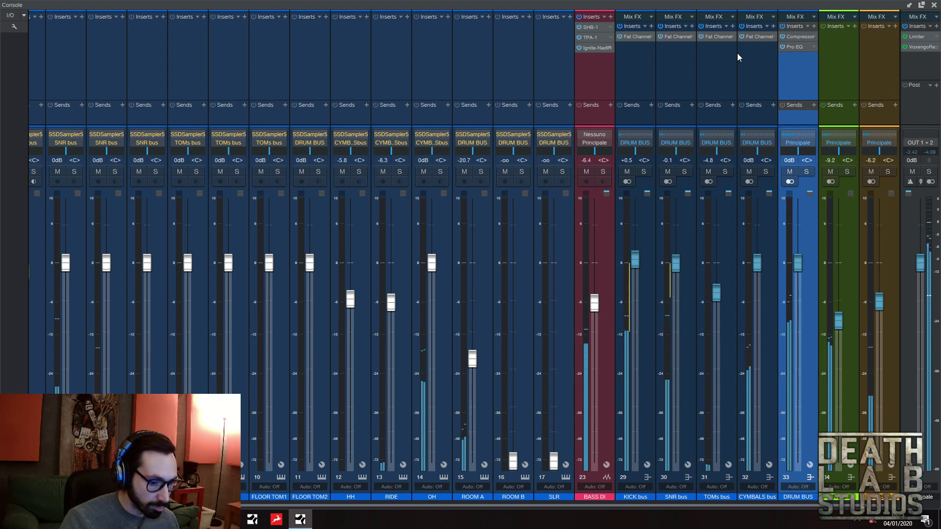
drag(755, 263, 755, 274)
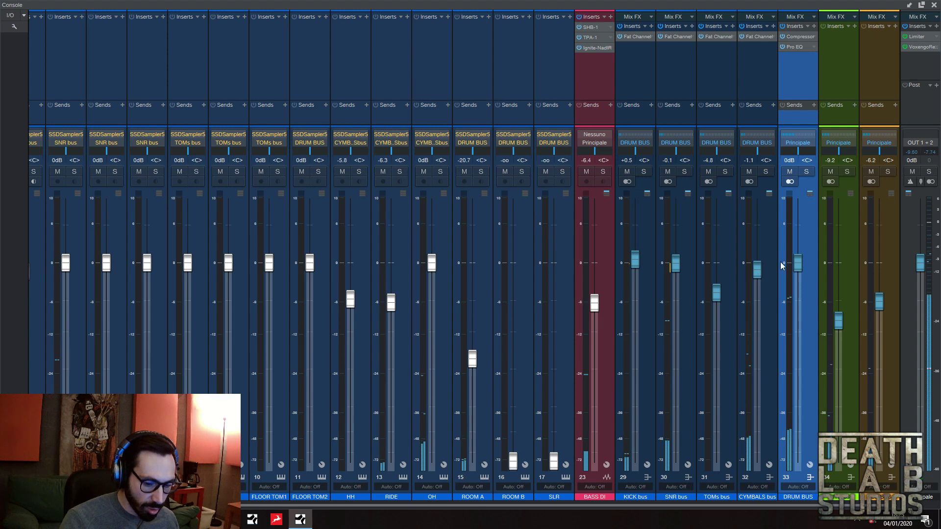
Solo the DRUM BUS and set its Pro EQ low-cut filter to 36 dB/Oct at 23.8 Hz.
click(806, 171)
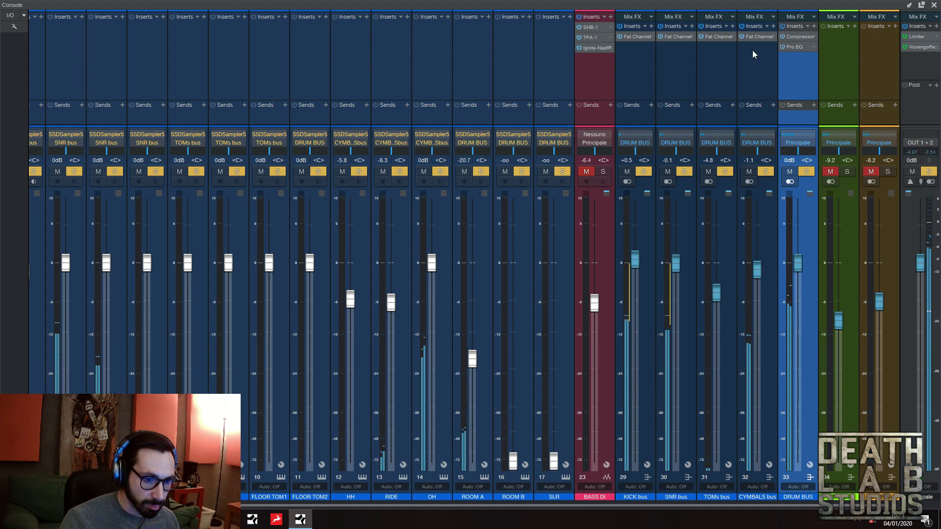
click(795, 46)
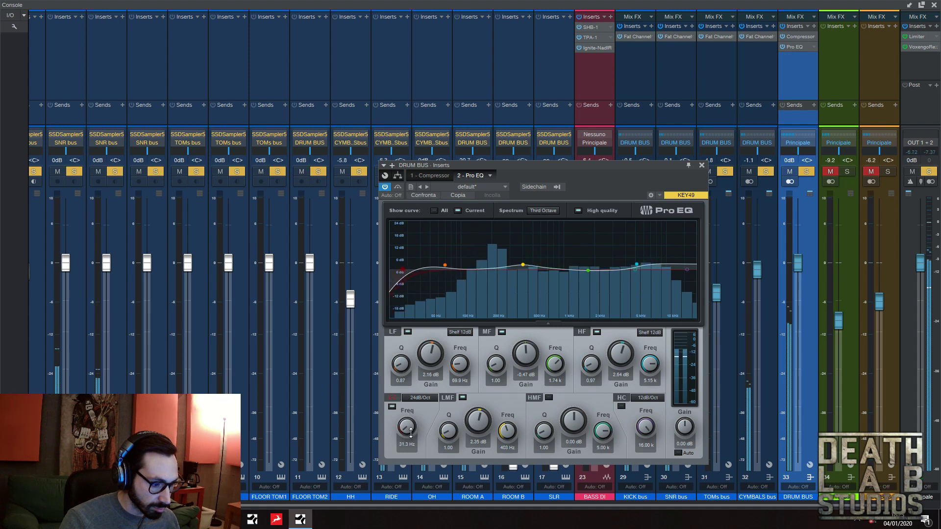
click(420, 398)
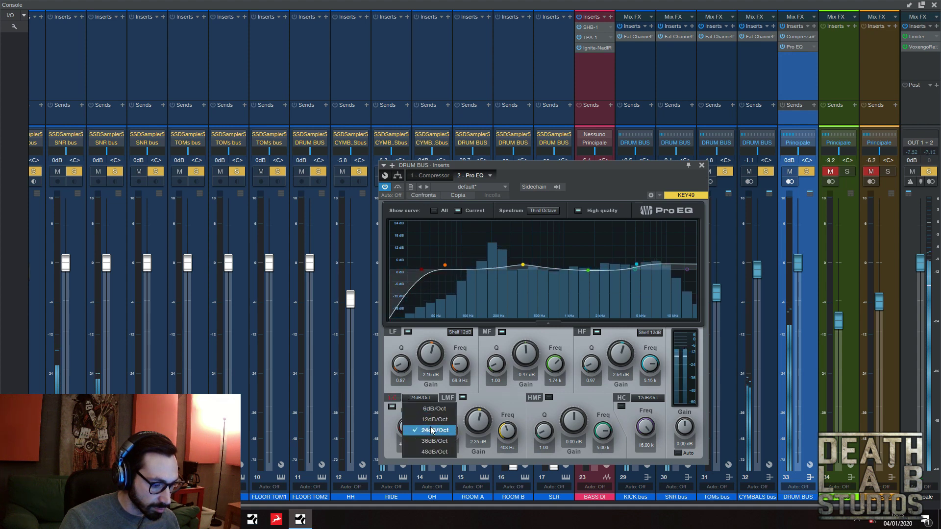
click(431, 441)
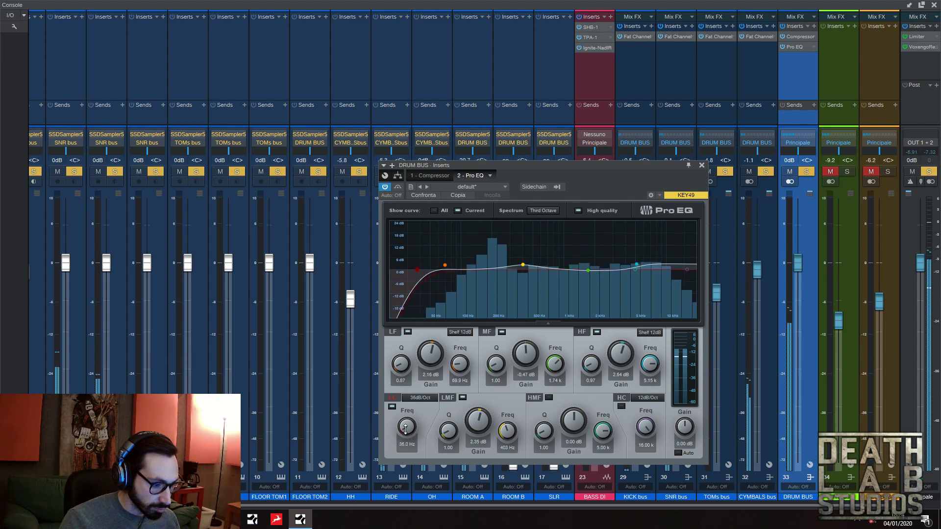
scroll(405, 435, up, 1)
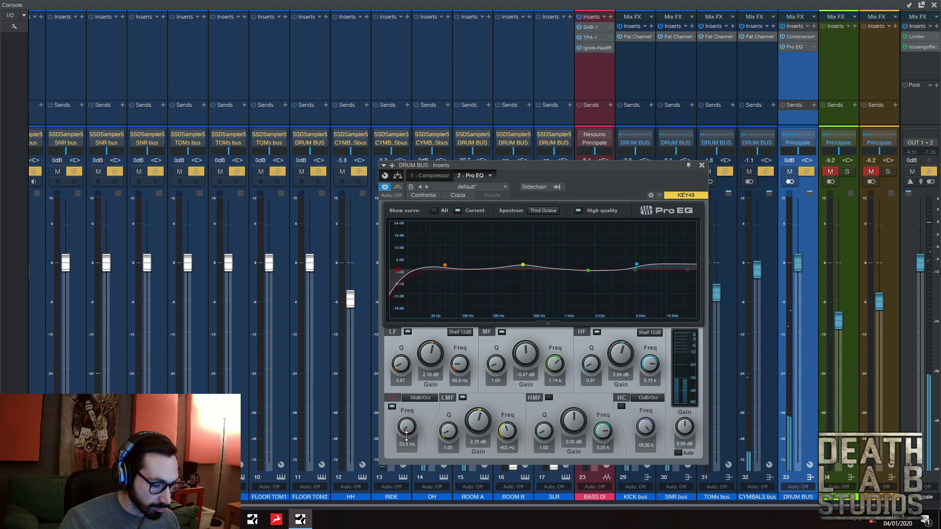
Set the DRUM BUS Pro EQ low cut to 49.1 Hz and its LF gain to 4.56 dB, and close the EQ.
click(389, 409)
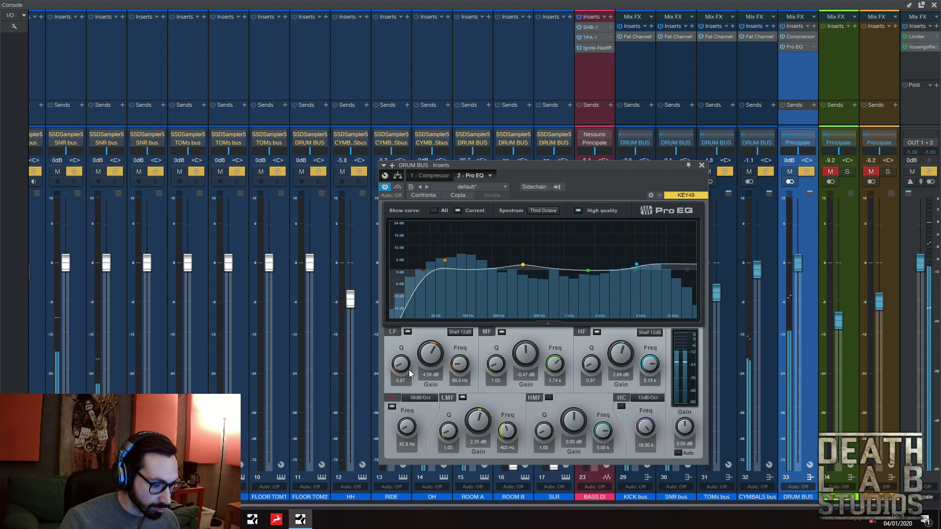
scroll(411, 431, up, 3)
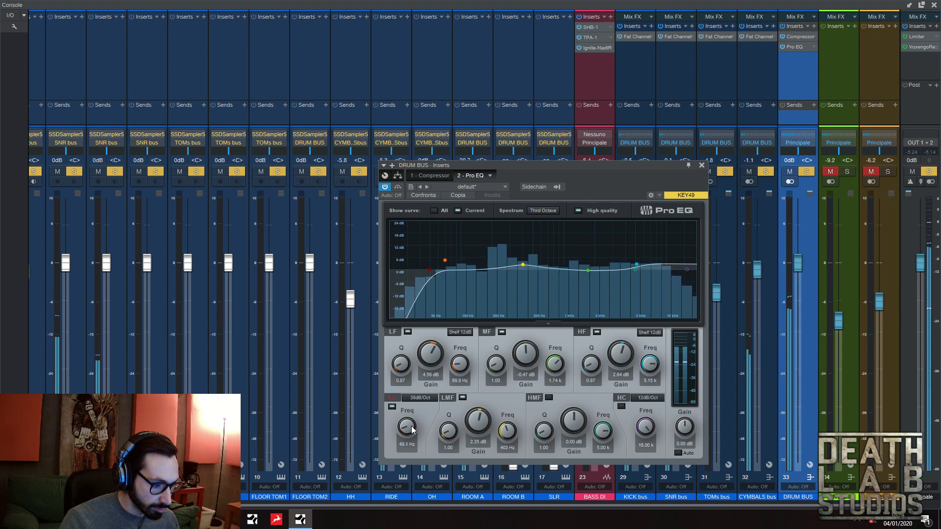
click(701, 166)
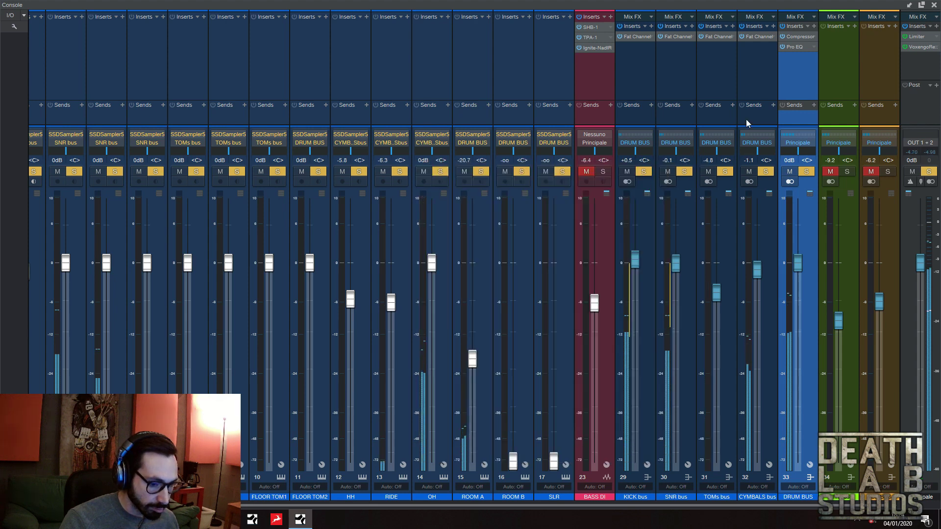
Compare the soloed DRUM BUS with the full mix and leave it unsoloed.
click(806, 171)
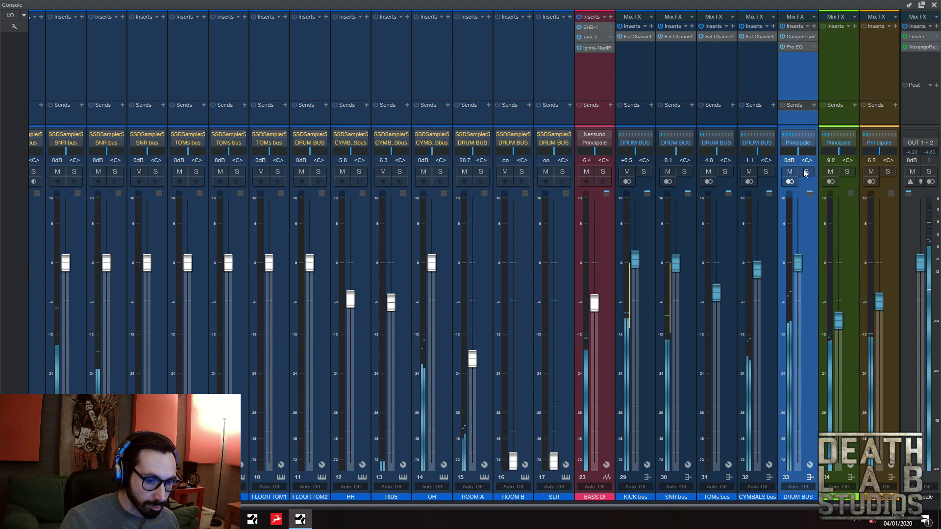
click(805, 171)
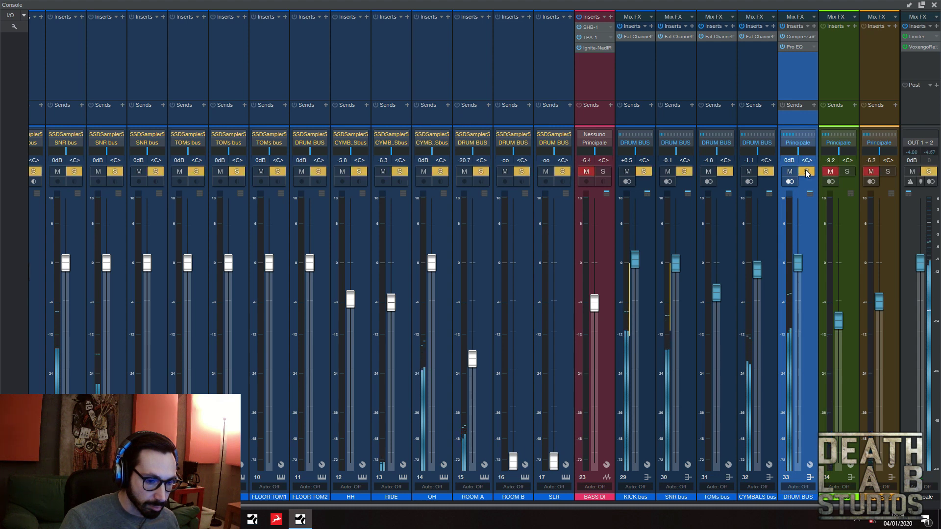
click(806, 172)
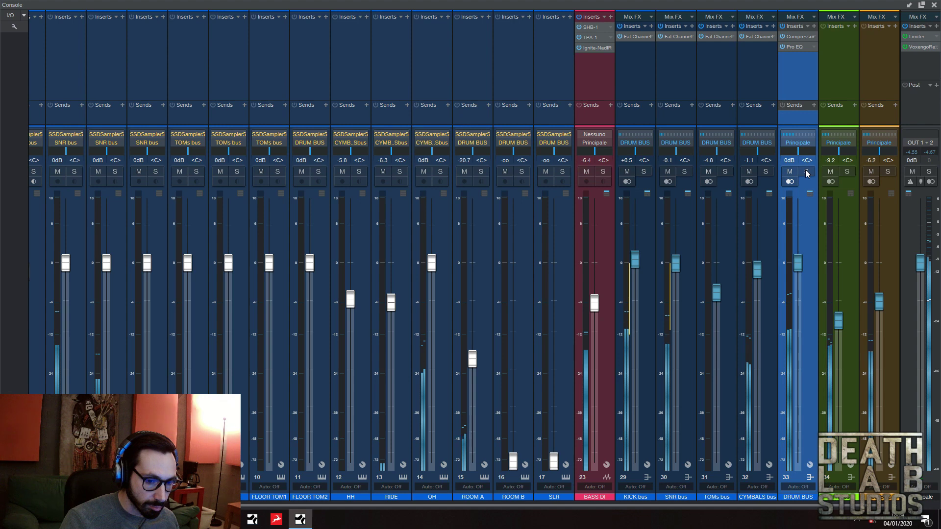
Raise the LF gain in the DRUM BUS Pro EQ to 7.44 dB and close the EQ.
click(803, 47)
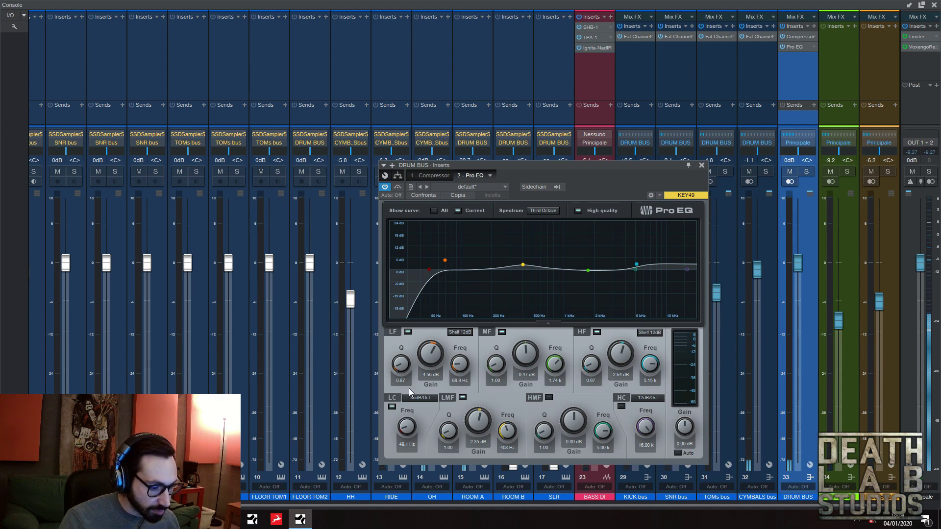
click(407, 332)
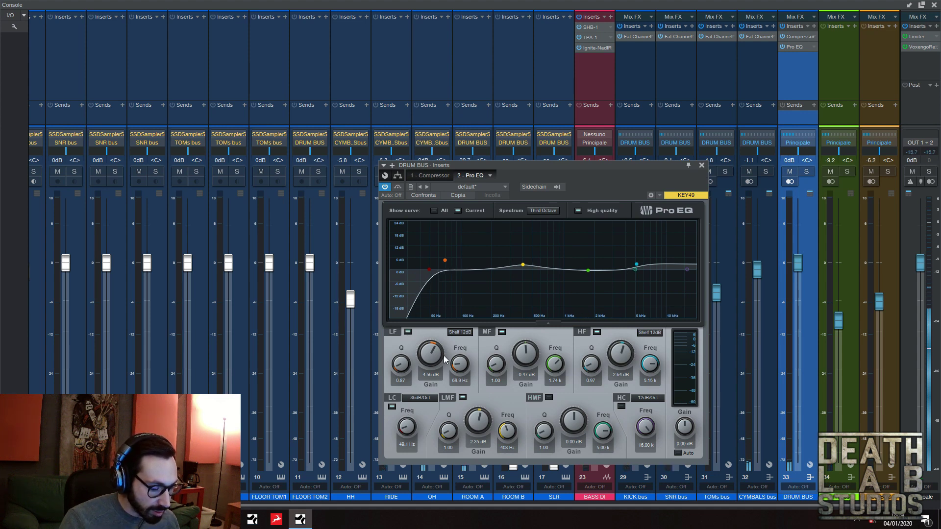
drag(429, 357, 427, 348)
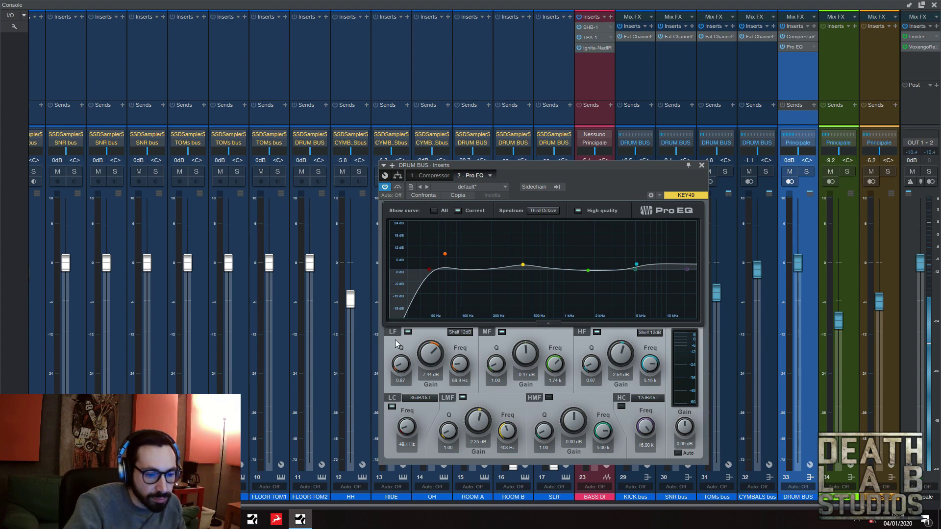
click(702, 166)
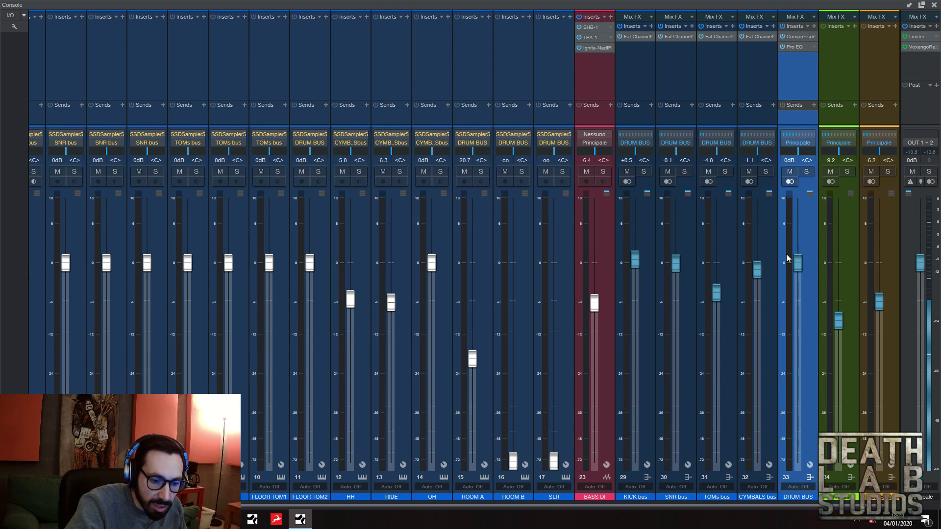
Play the mix, lower the TOMs bus fader to -5.3 dB and check the SNR bus Fat Channel settings.
key(space)
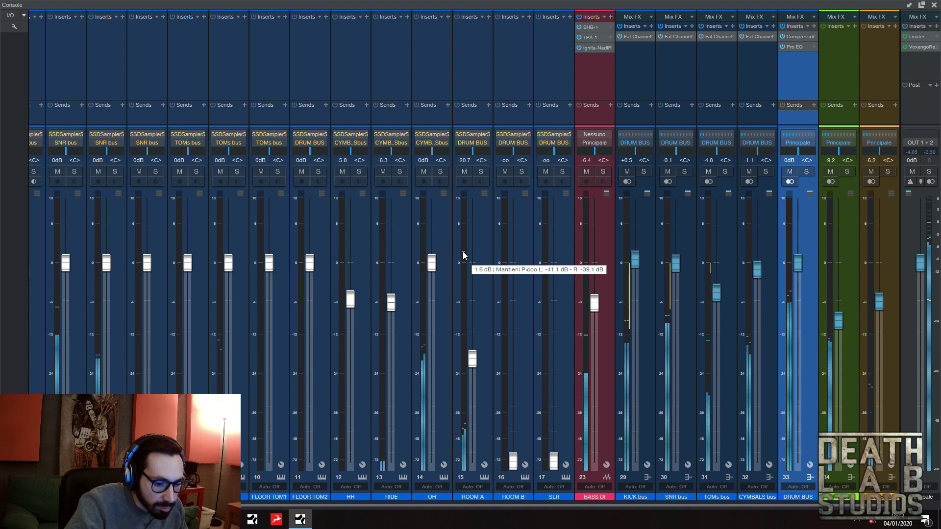
drag(712, 296, 714, 298)
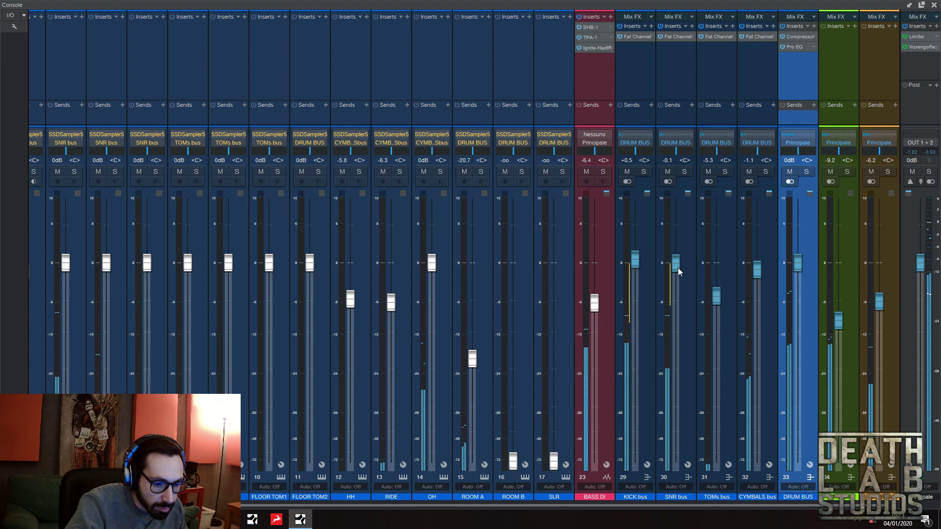
click(677, 36)
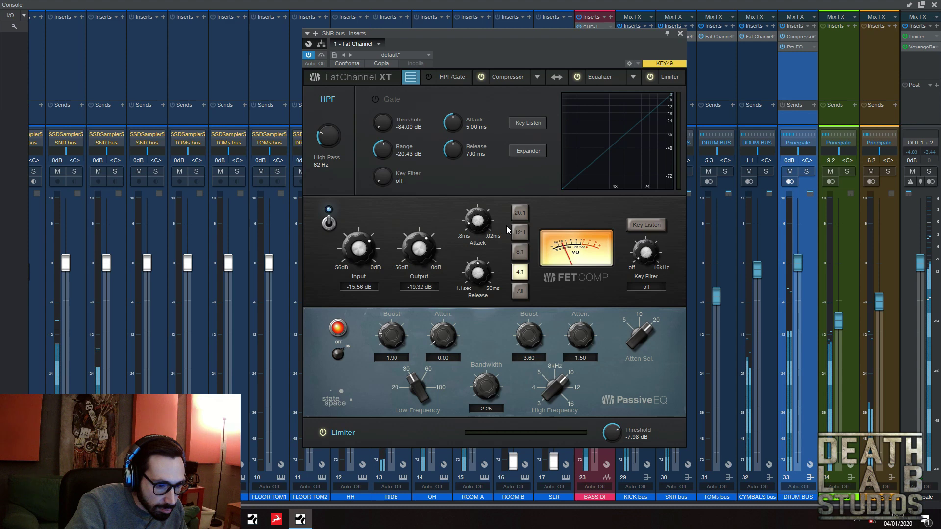
click(679, 34)
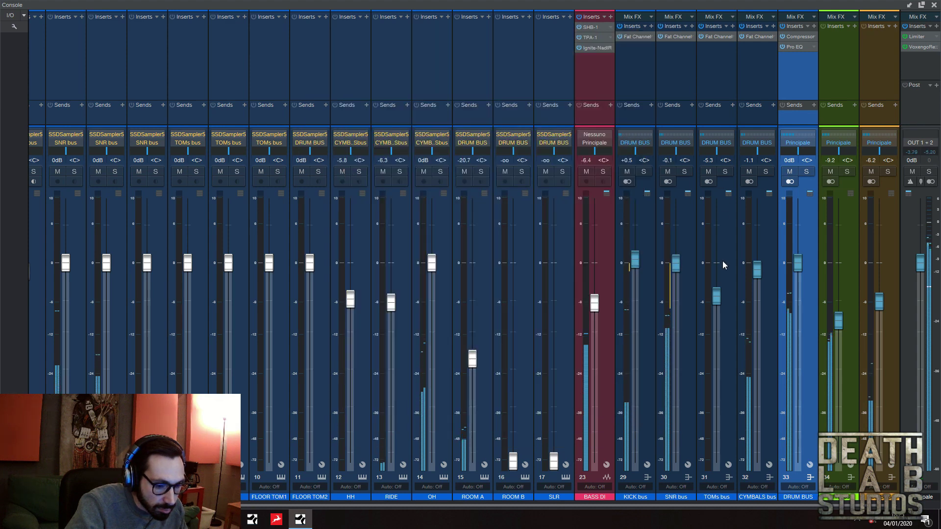
Solo the SNR bus and add a Pro EQ after its Fat Channel.
click(683, 172)
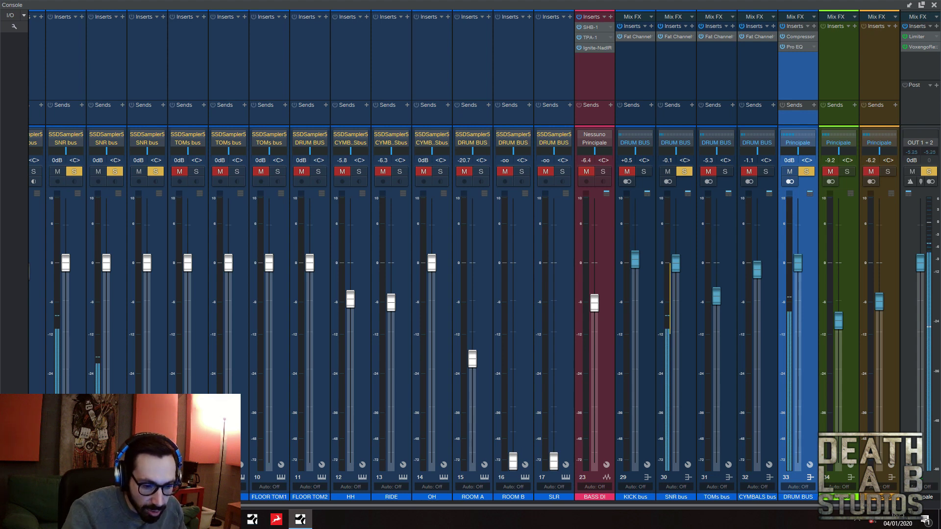
click(692, 26)
click(732, 105)
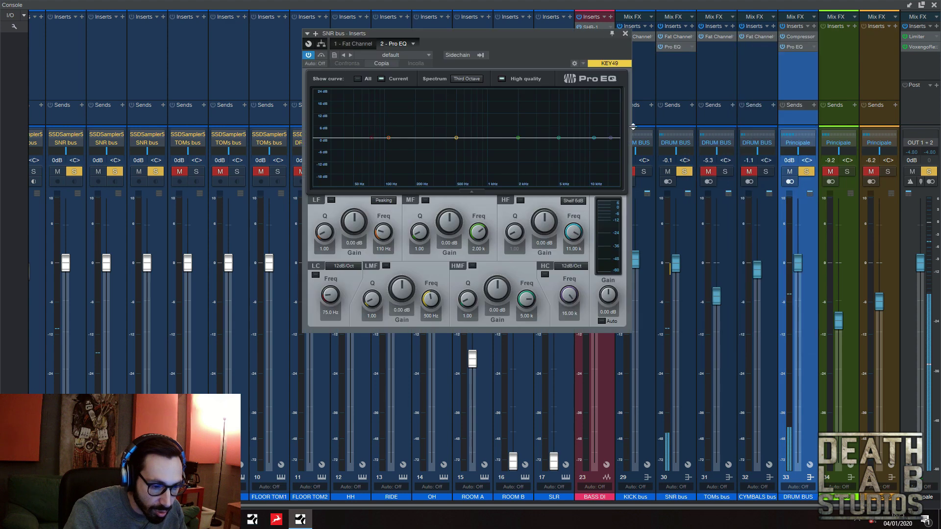
Try a 24 dB MF boost around 1.29 kHz in the SNR bus Pro EQ and switch the band off.
drag(518, 137, 506, 89)
mouse_move(476, 234)
mouse_down()
mouse_move(474, 245)
mouse_move(471, 237)
mouse_up()
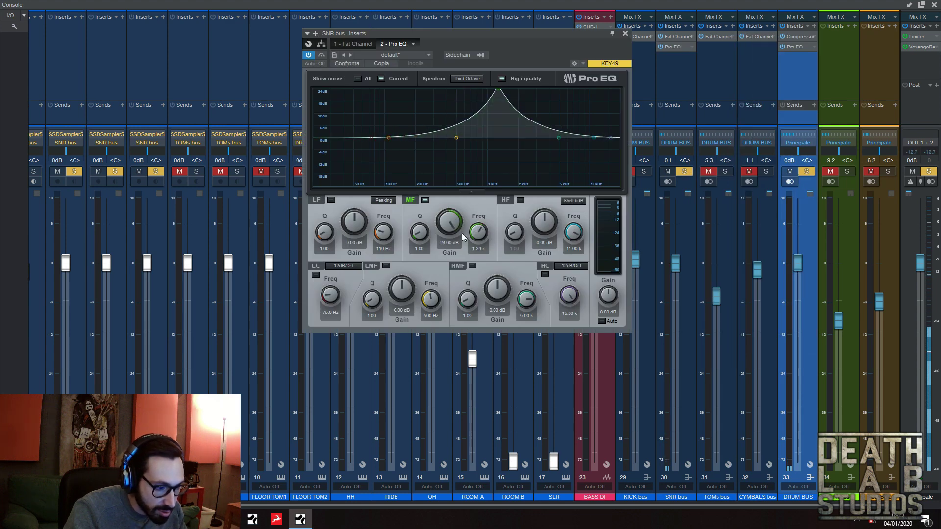
click(425, 201)
Sweep a narrow LMF boost across the snare to find the harsh area, and cut 24 dB at 1.01 kHz with a Q of 3.85.
drag(456, 139, 458, 89)
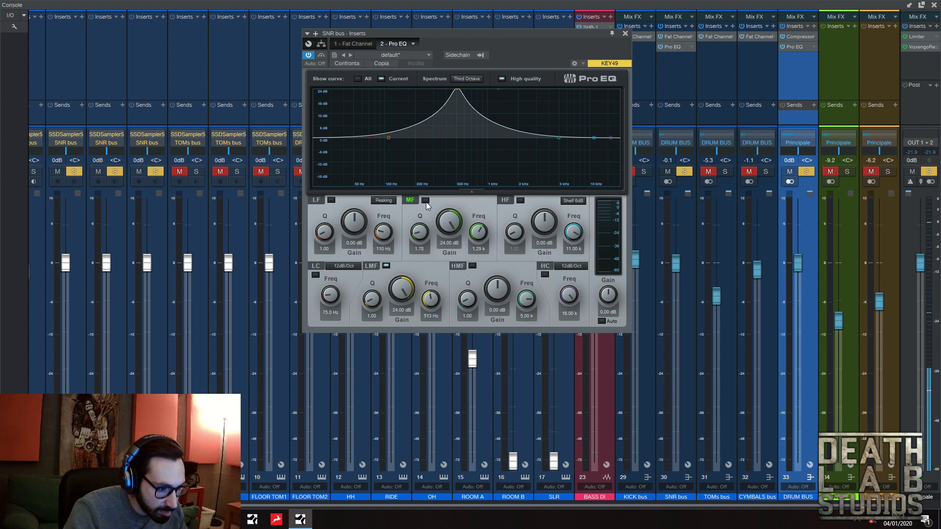
drag(372, 296, 479, 47)
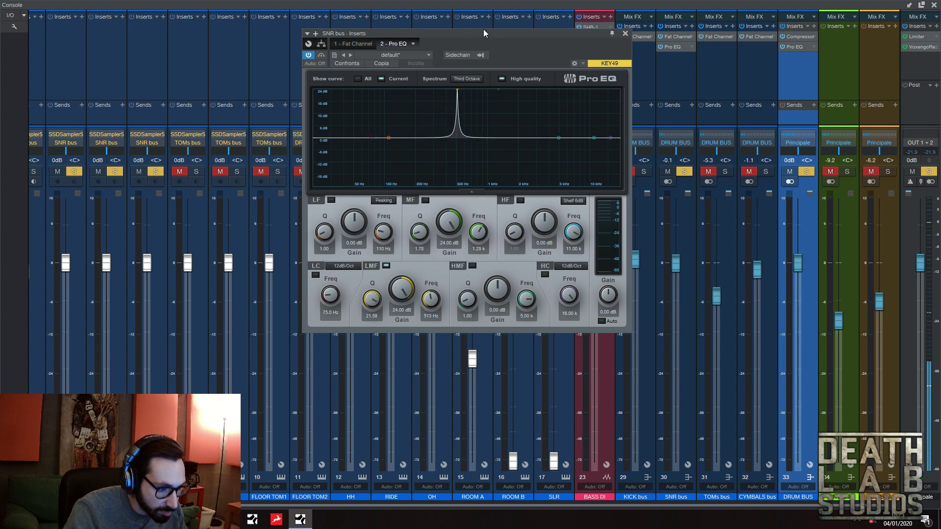
drag(457, 90, 487, 84)
drag(408, 285, 377, 371)
drag(487, 152, 487, 194)
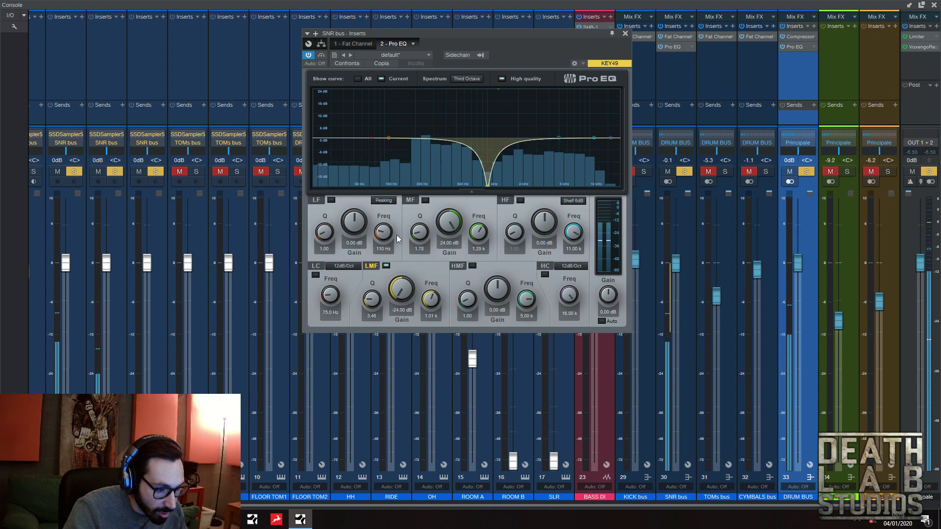
drag(391, 302, 403, 329)
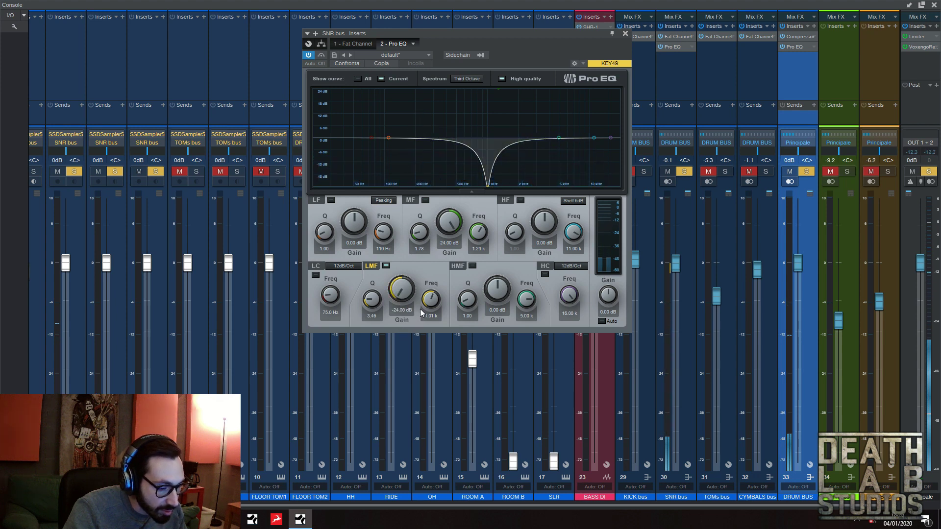
mouse_move(372, 299)
mouse_down()
mouse_move(374, 291)
mouse_move(382, 327)
mouse_move(383, 308)
mouse_up()
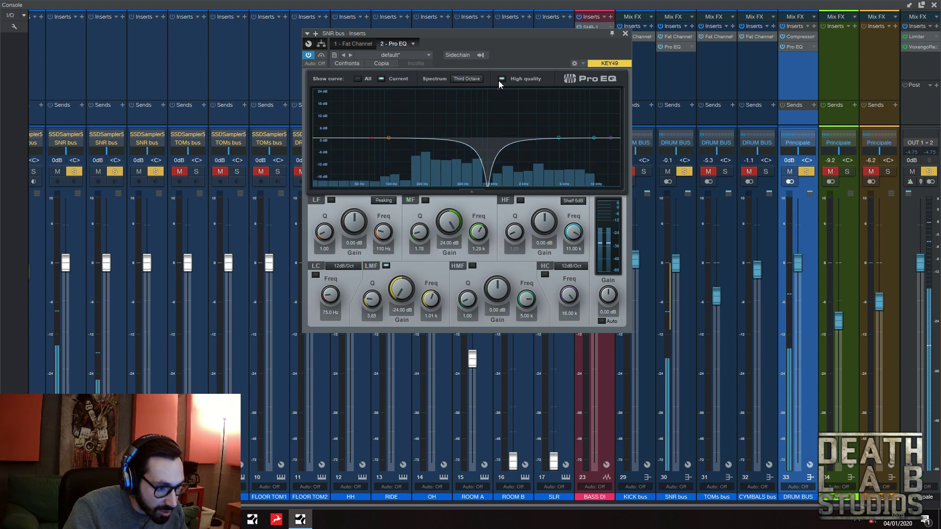
Shape the snare EQ with MF at +4.24 dB and 488 Hz, LMF at -23.76 dB and 919 Hz, and HMF at -5.85 dB and 632 Hz.
drag(499, 112, 456, 130)
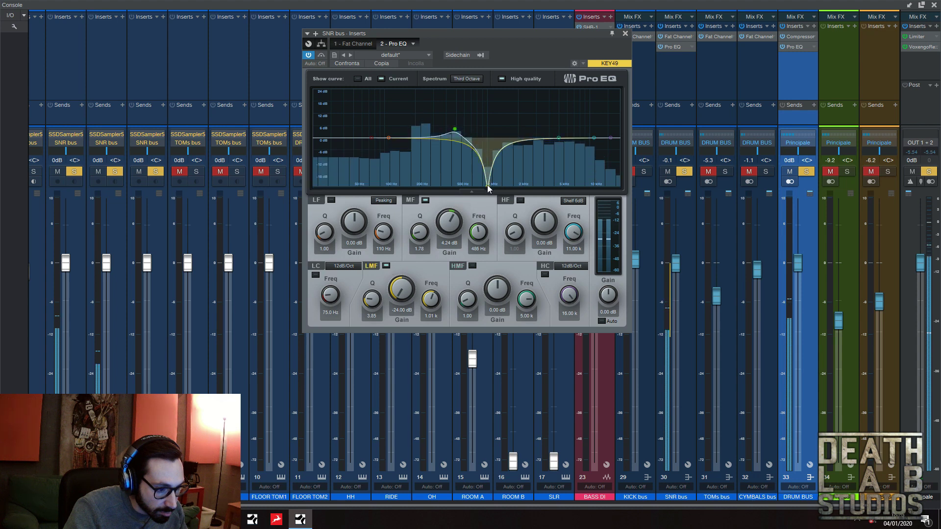
drag(488, 187, 483, 187)
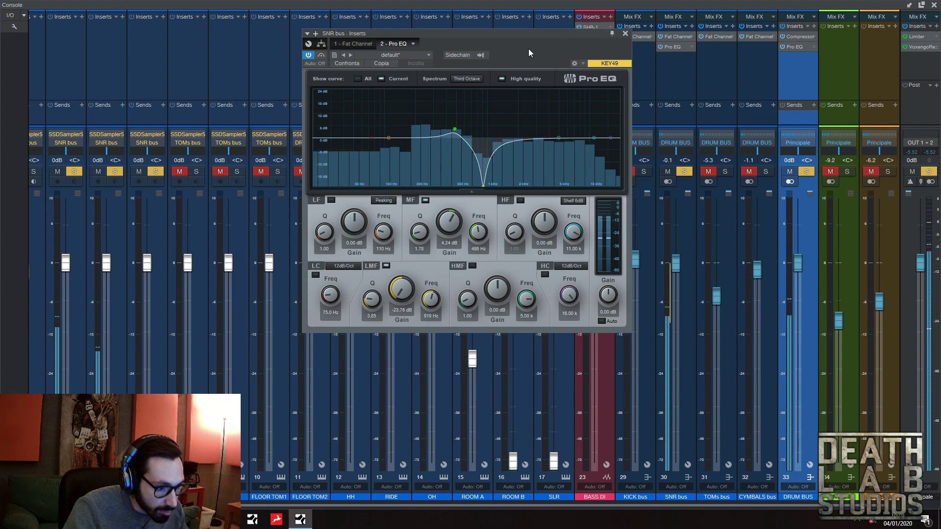
drag(558, 137, 467, 152)
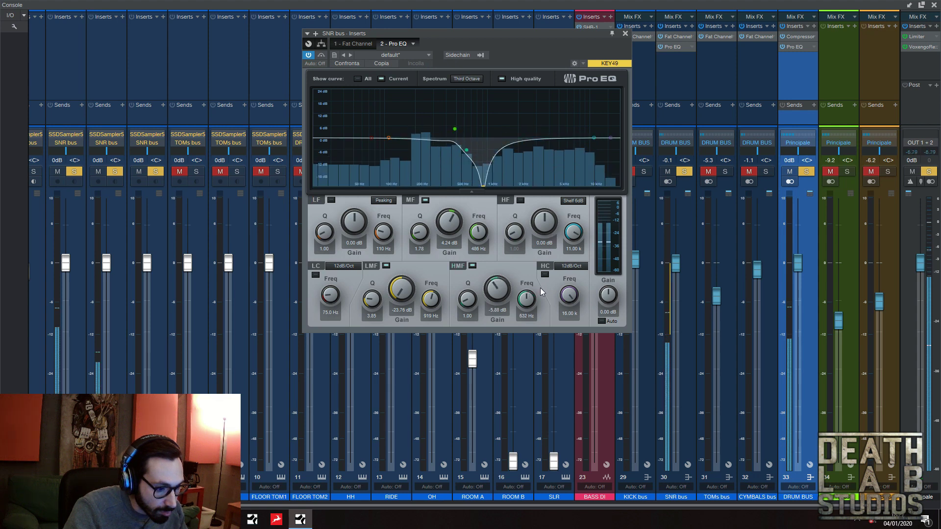
drag(466, 300, 466, 283)
click(625, 33)
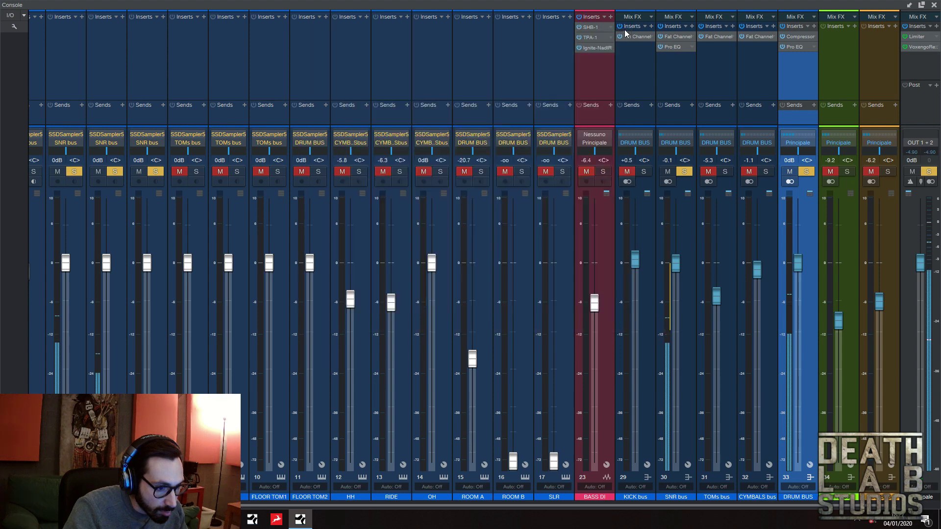
Unsolo the SNR bus and lower its Fat Channel limiter threshold to -8.26 dB.
alt+click(684, 172)
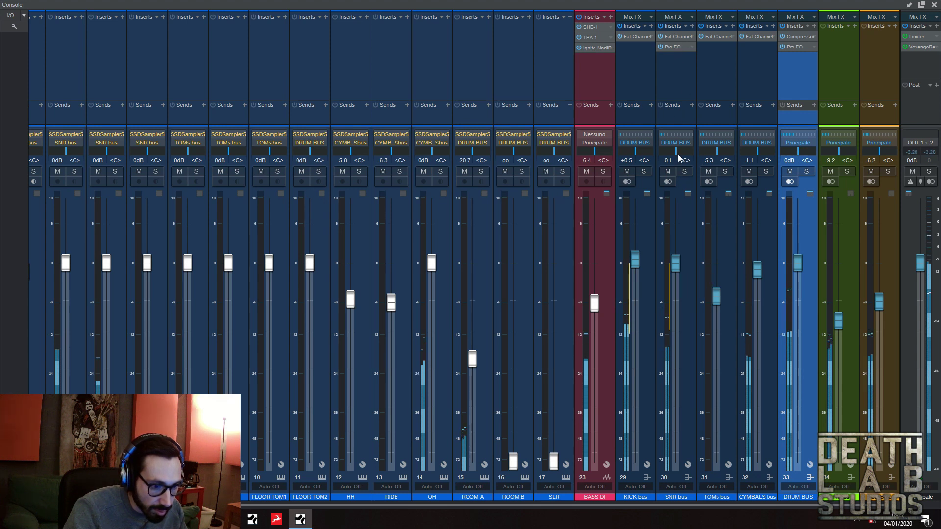
double_click(674, 37)
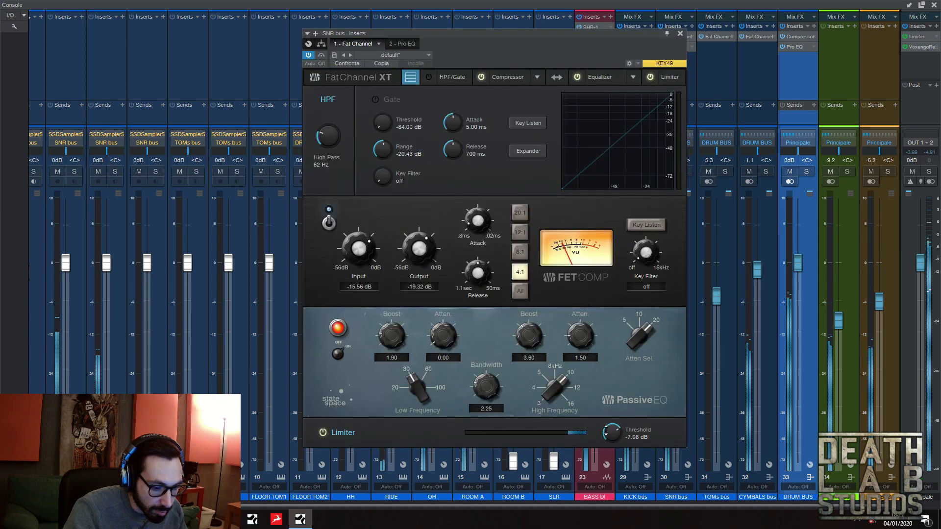
mouse_move(609, 432)
mouse_down()
mouse_move(607, 445)
mouse_move(609, 432)
mouse_up()
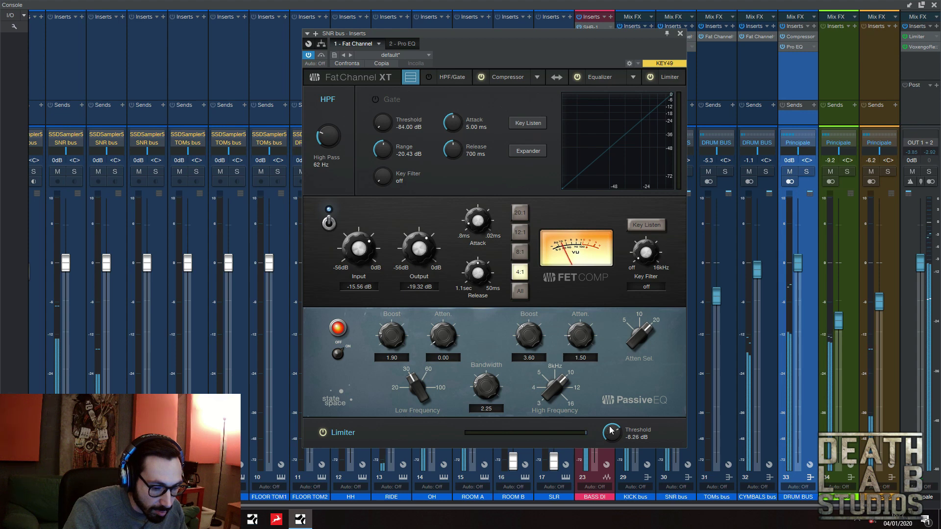
click(679, 34)
Raise the SNR bus fader to +0.5 dB and the KICK bus fader to +1.9 dB.
drag(675, 264, 680, 260)
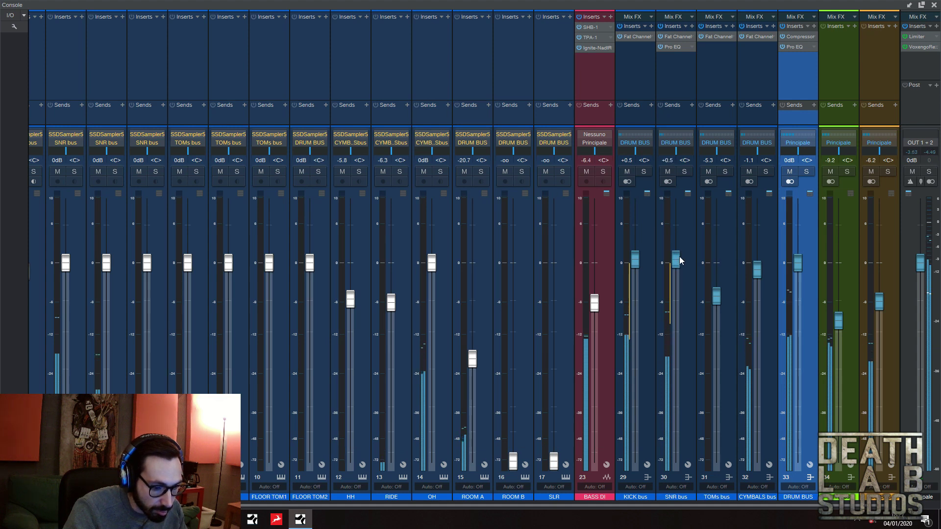
drag(636, 261, 635, 259)
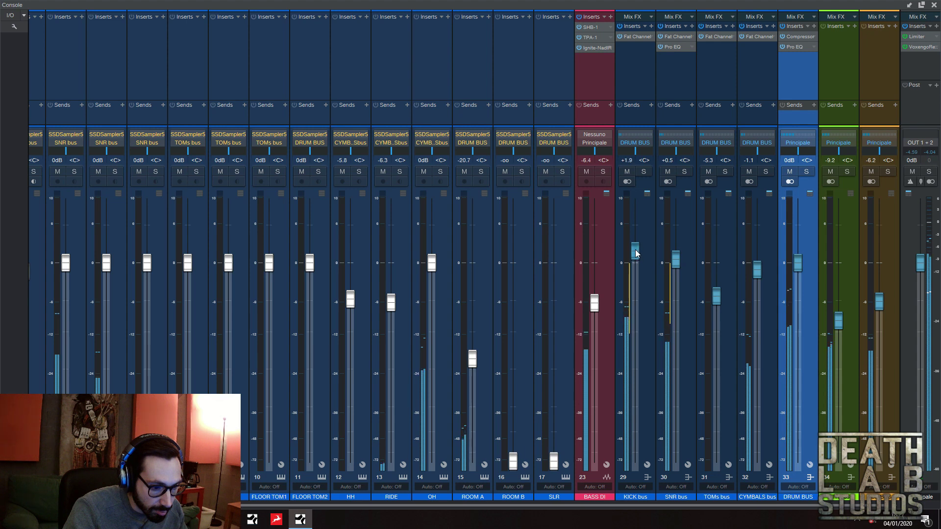